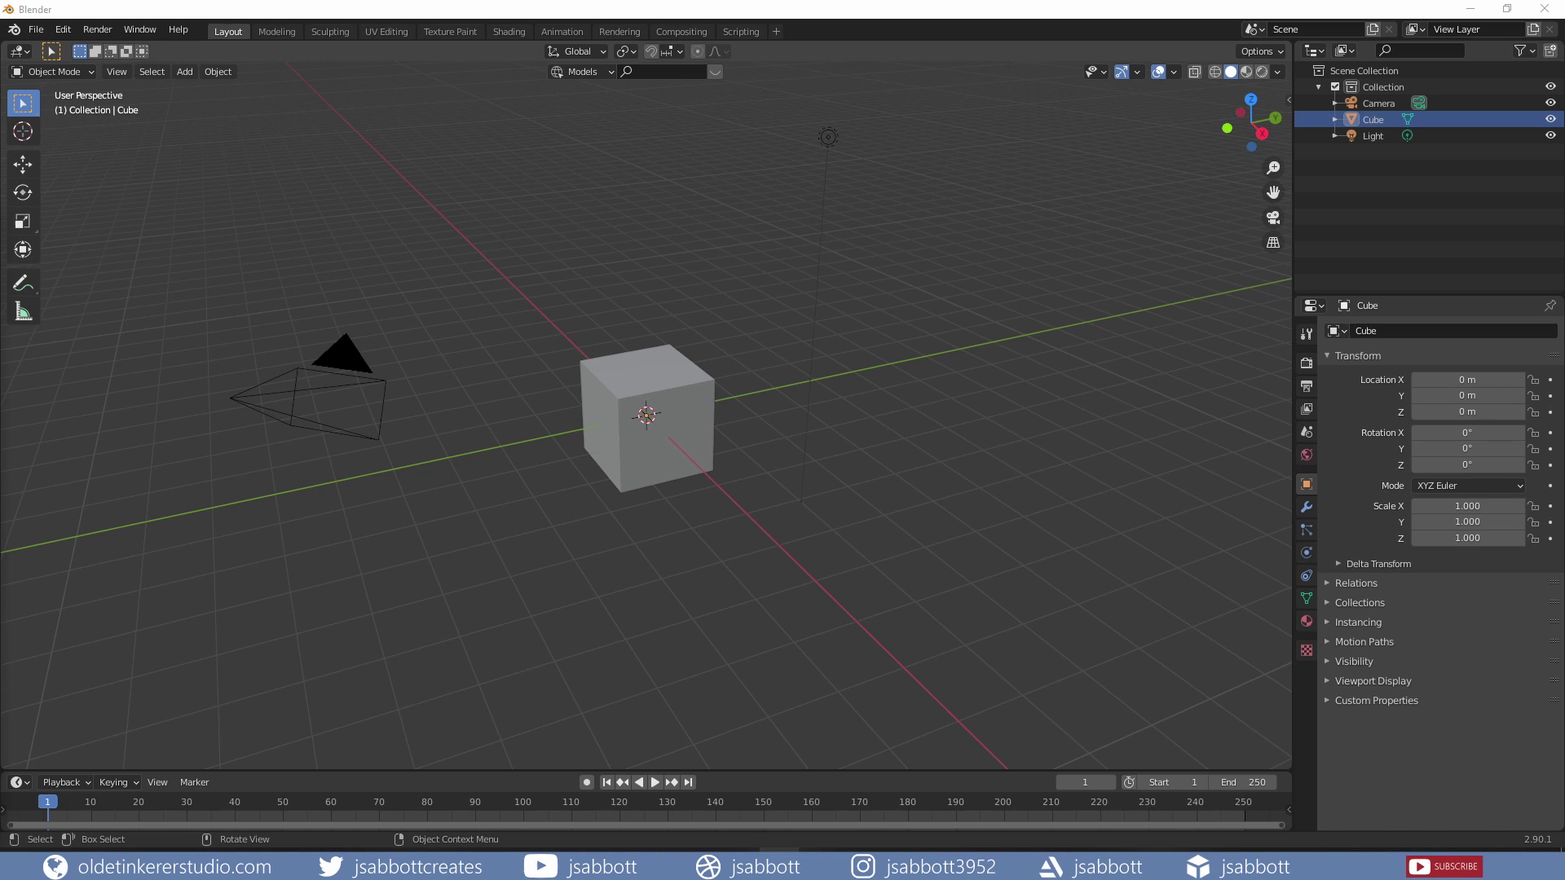
In front view, move the cube about 10.9 m along X
click(857, 330)
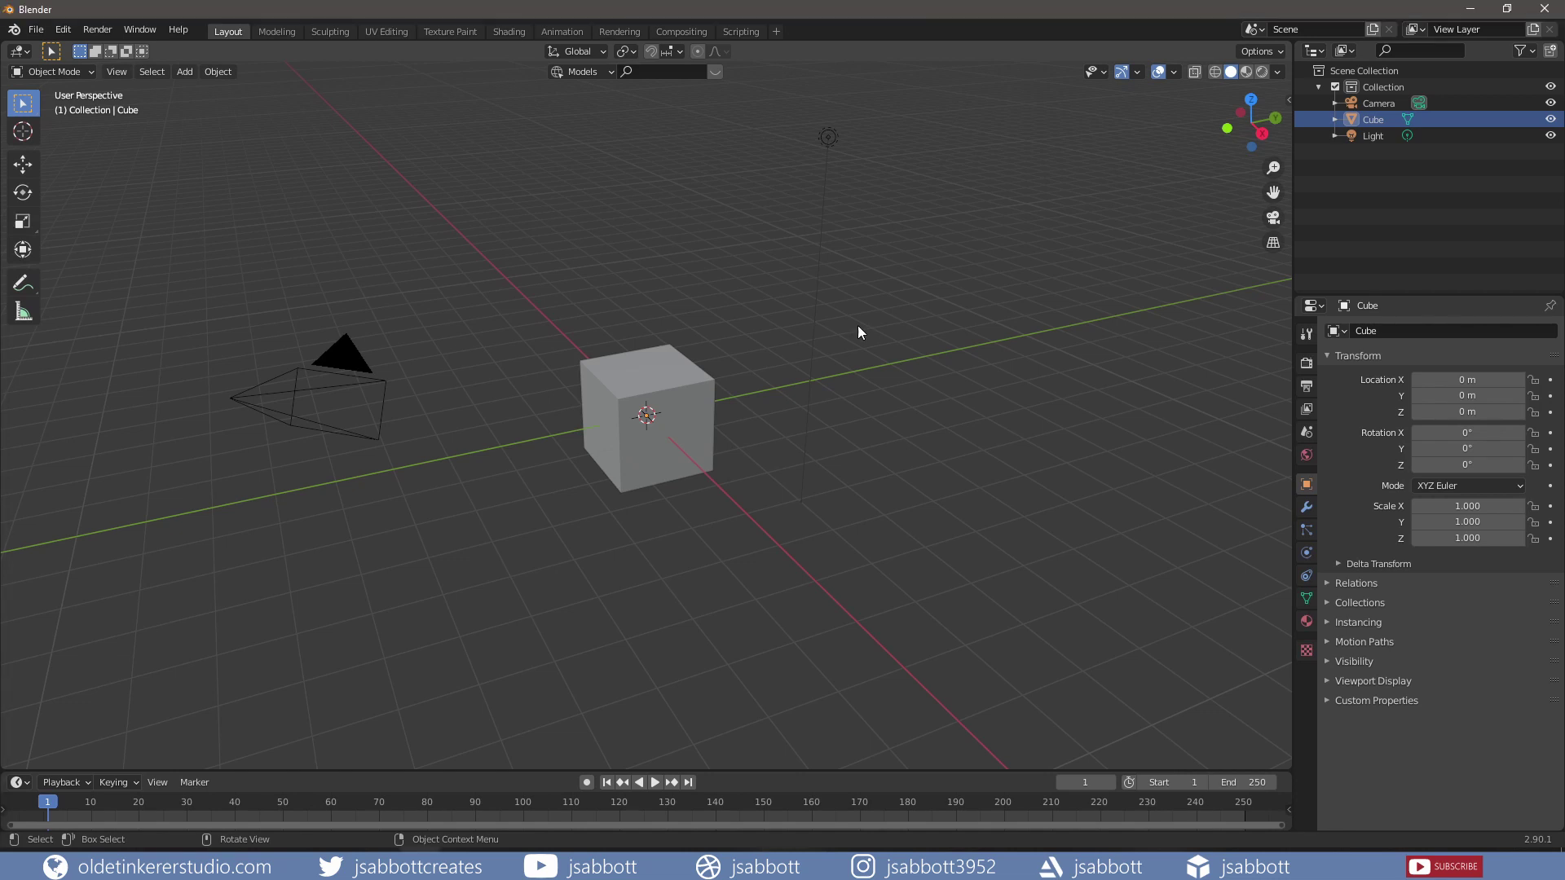
click(665, 380)
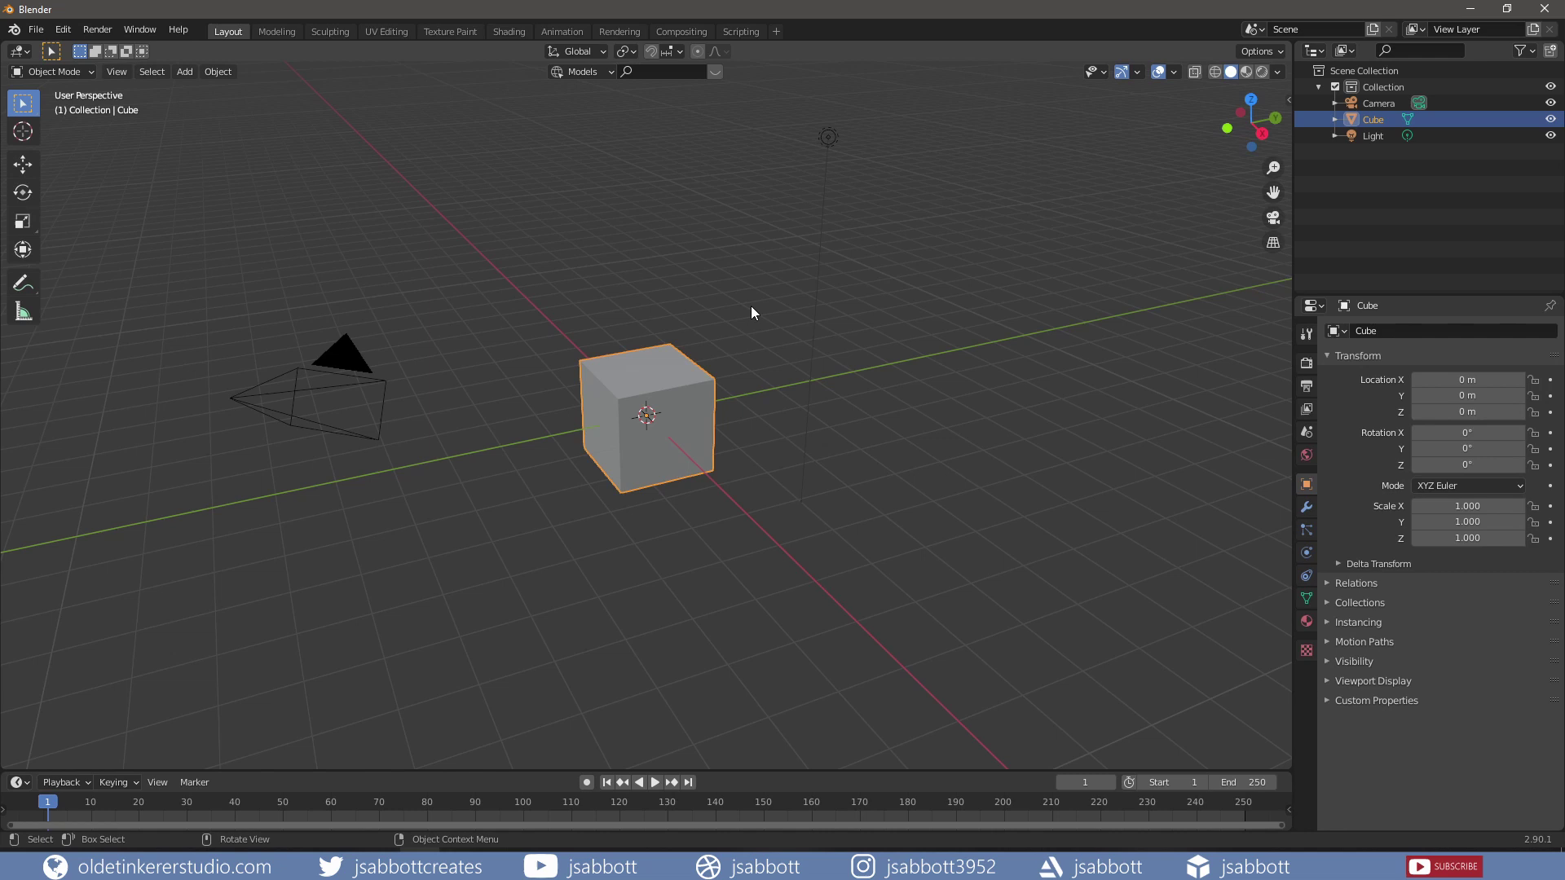
key(KP_1)
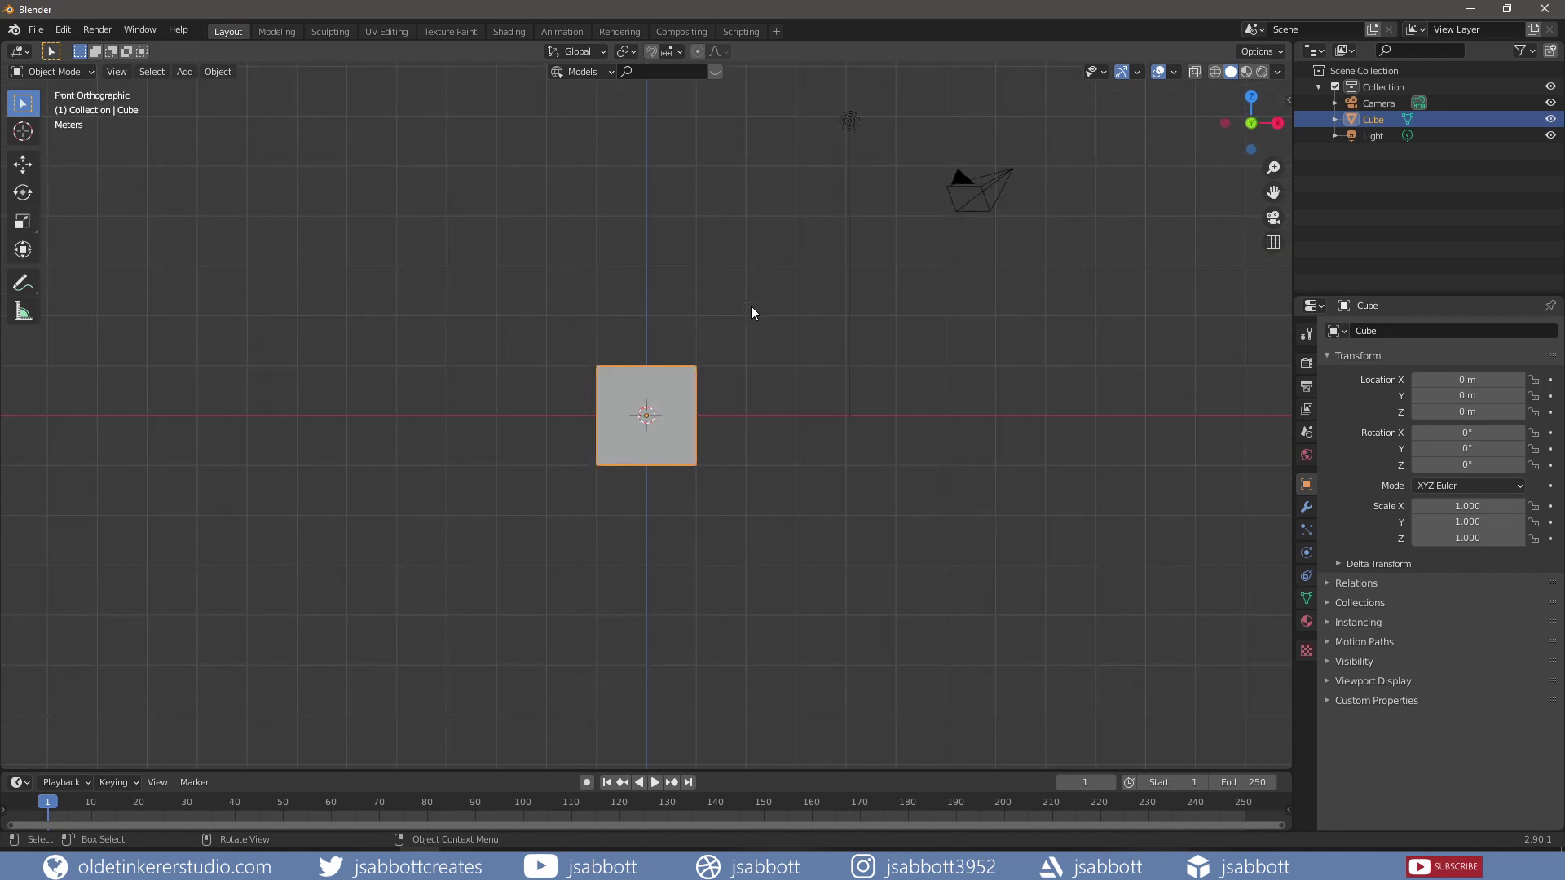
key(g)
key(x)
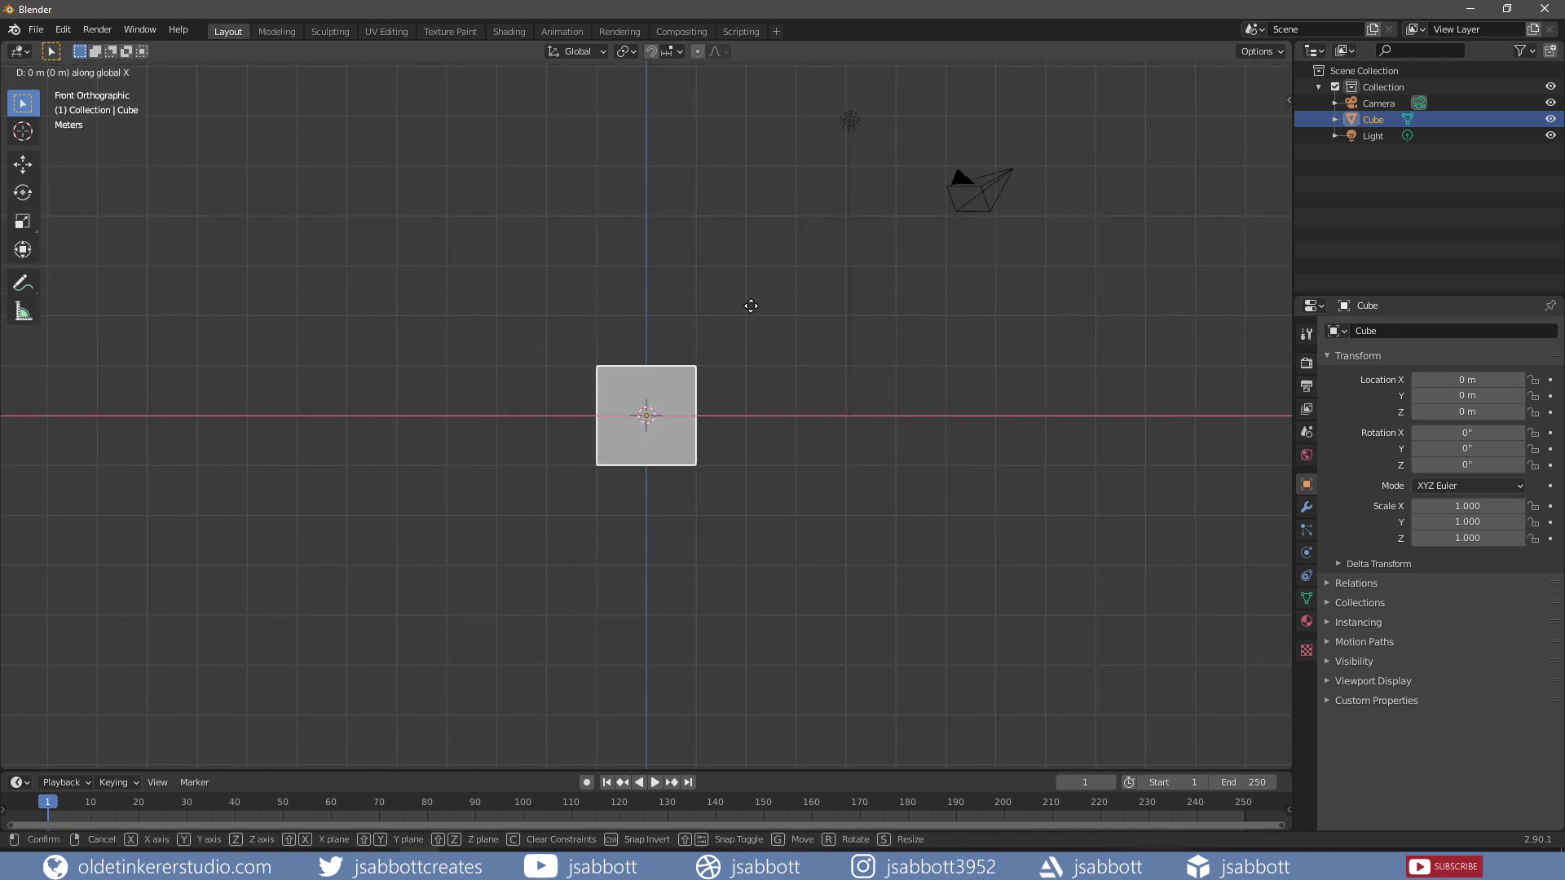
click(1293, 306)
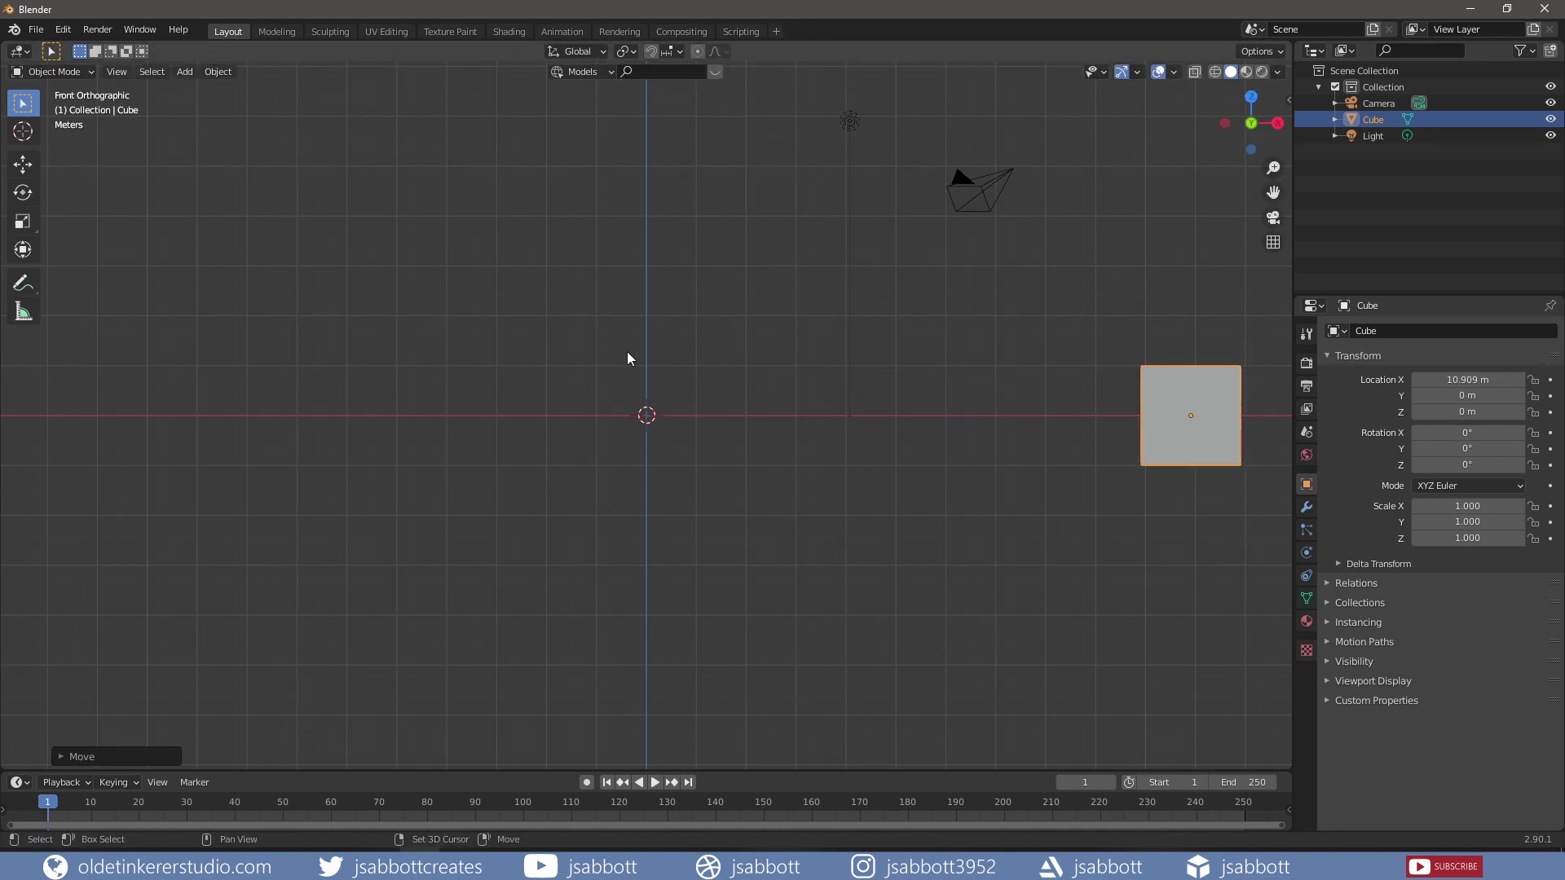
Add a Bezier curve at the origin and rotate it 90° about X
key(shift+a)
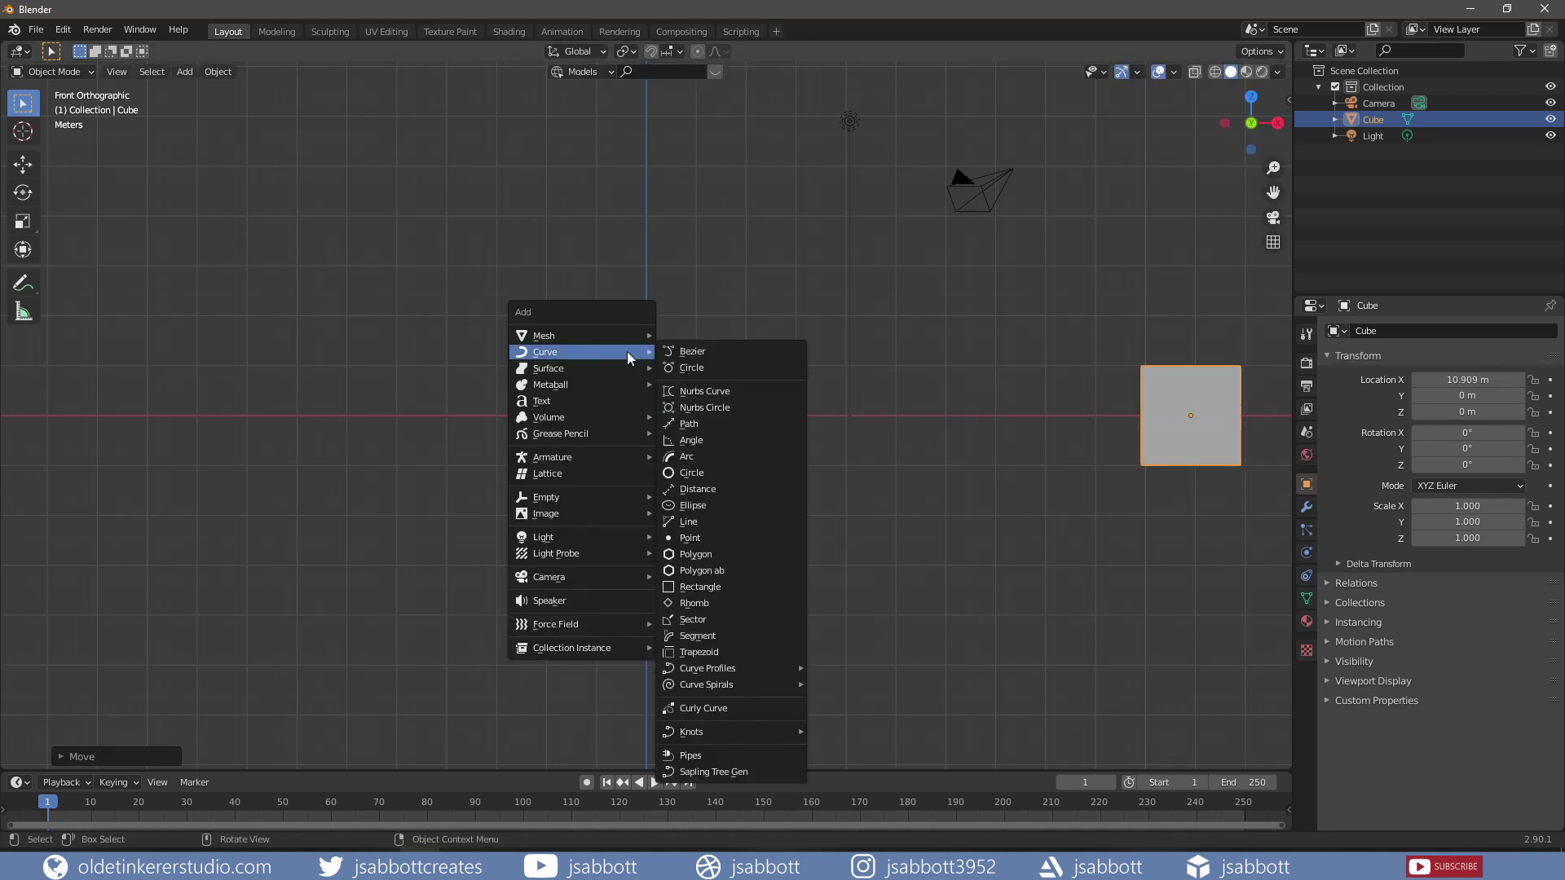
click(706, 353)
middle_drag(843, 313, 780, 394)
text(rx)
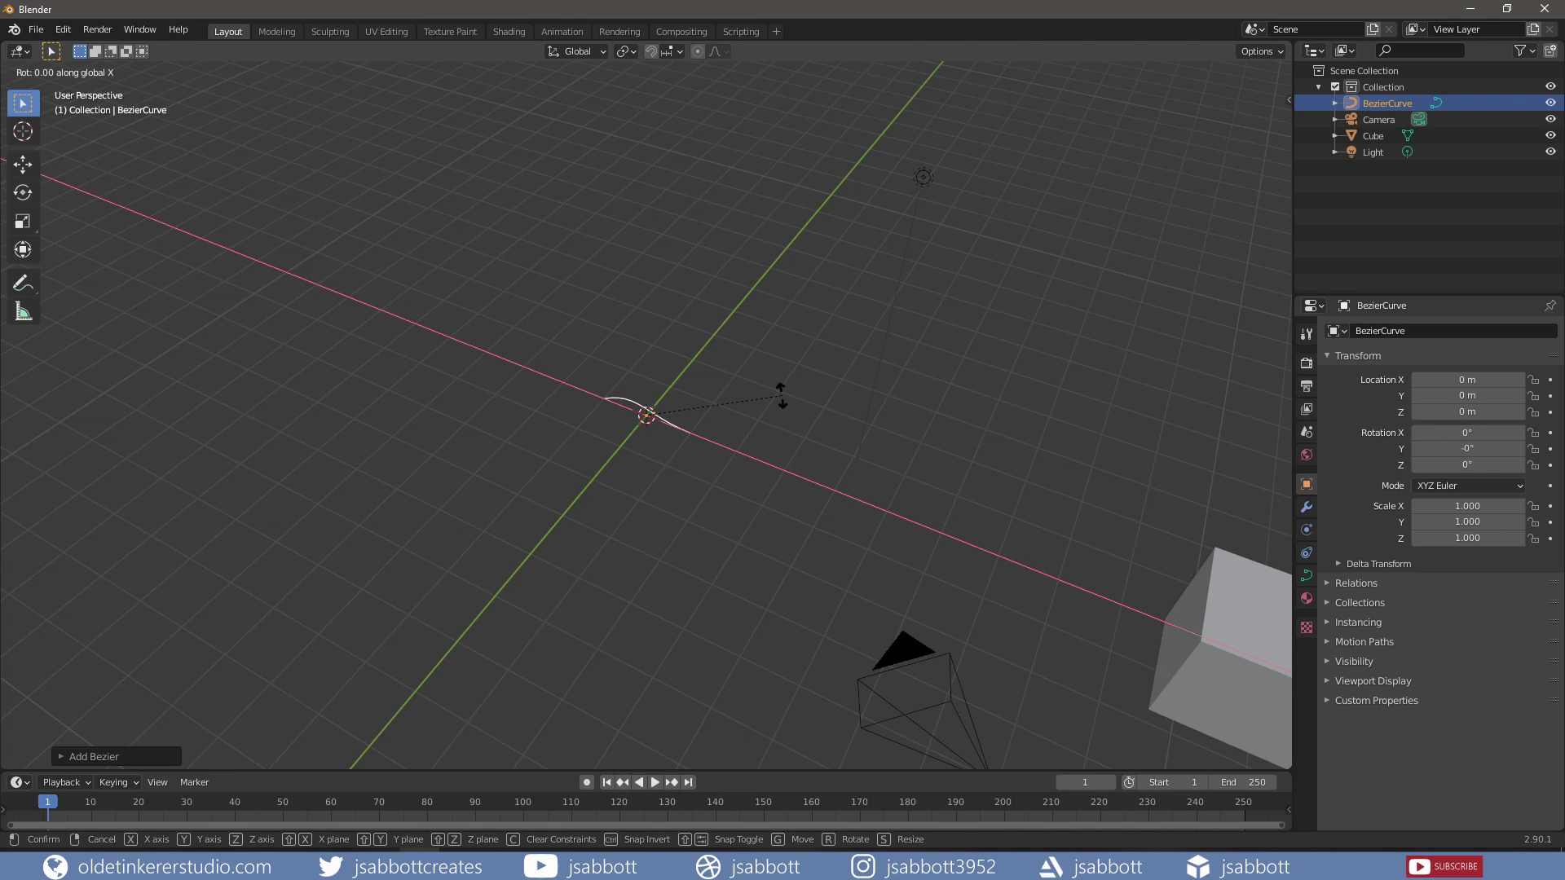
text(90)
key(Return)
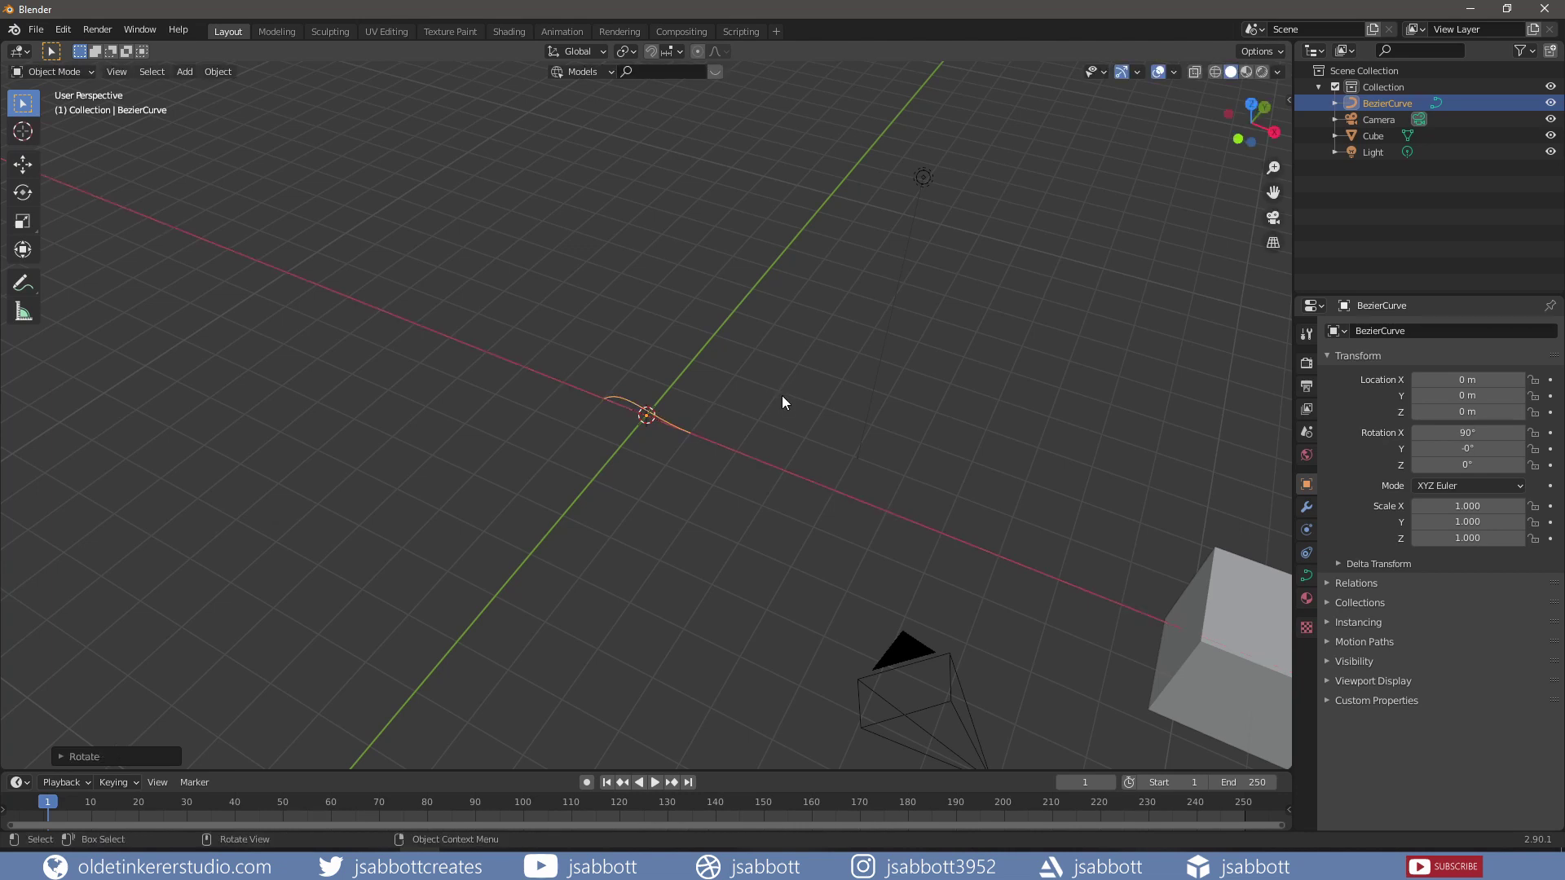
In Edit Mode, set the curve's handles to Vector so it lies flat
key(Tab)
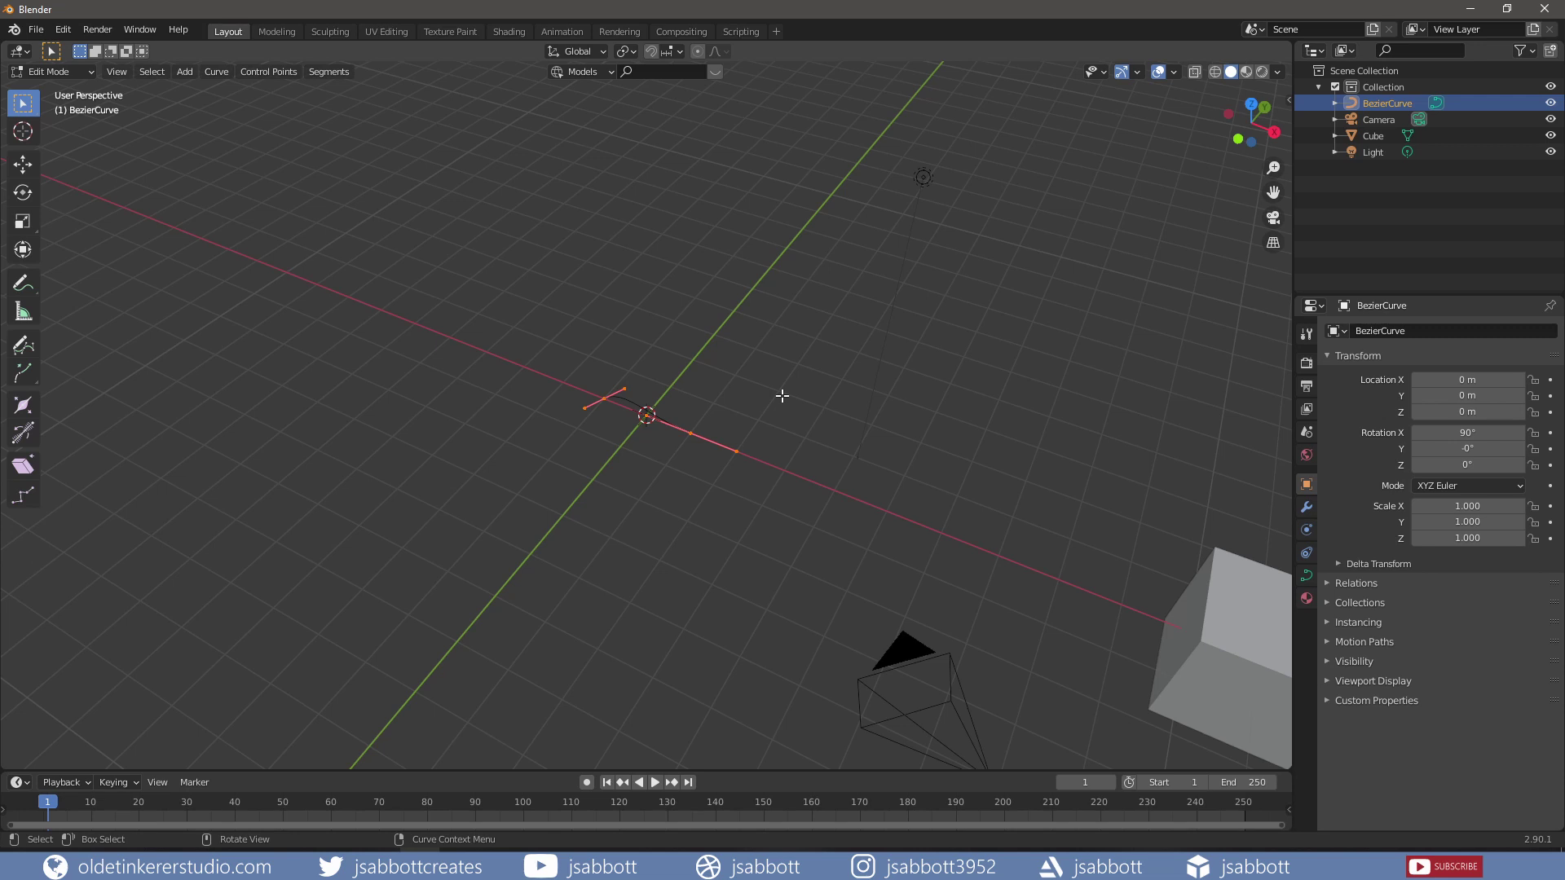
key(v)
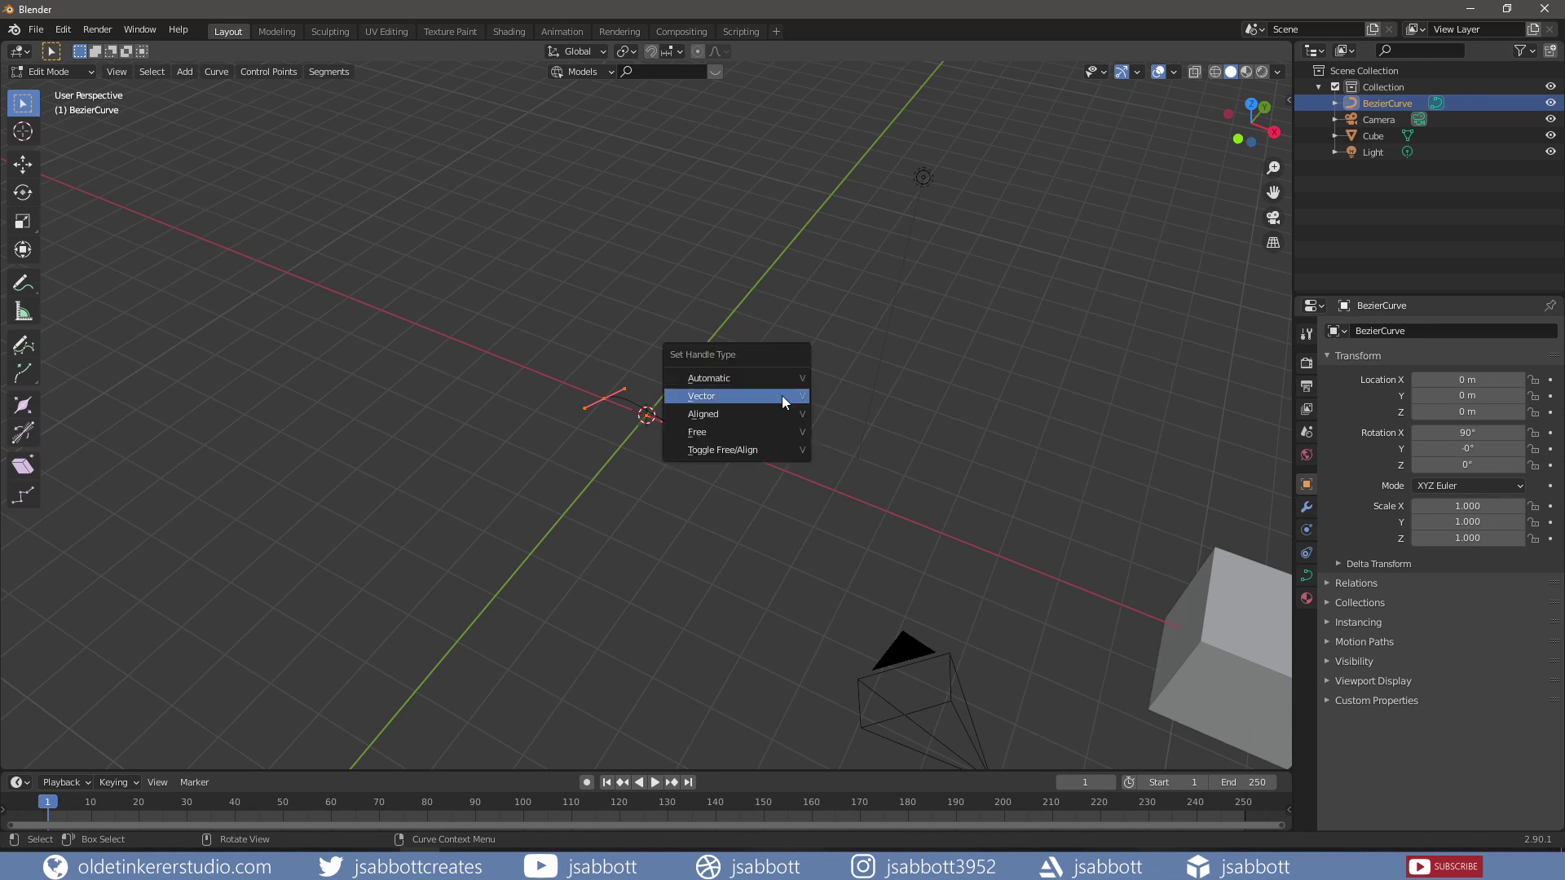
click(783, 399)
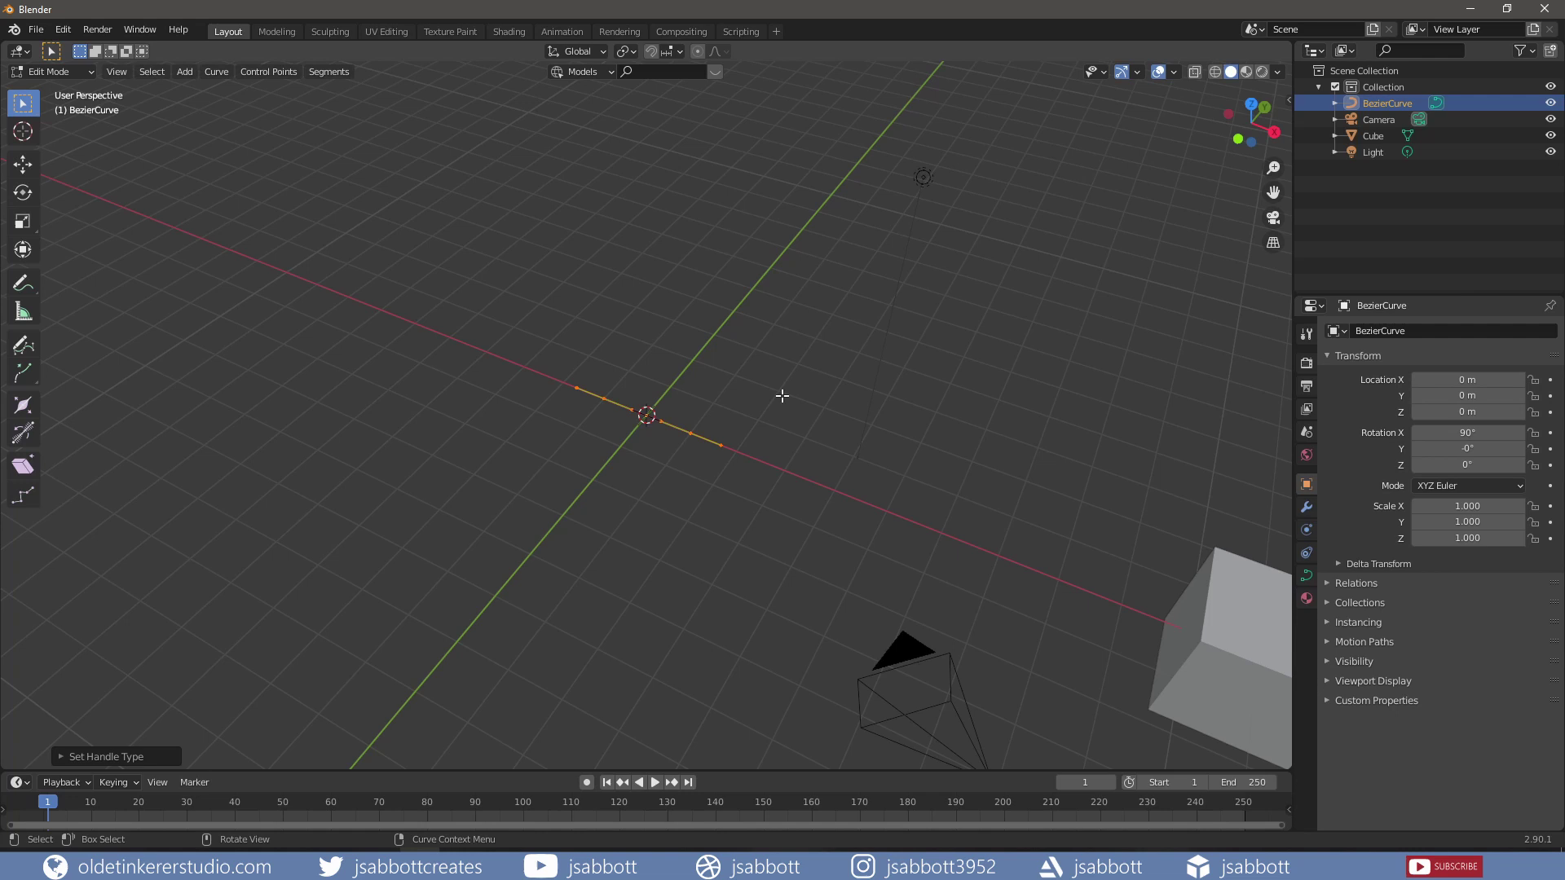
In front view, scale the curve's points about 3.5× wider along X
key(KP_1)
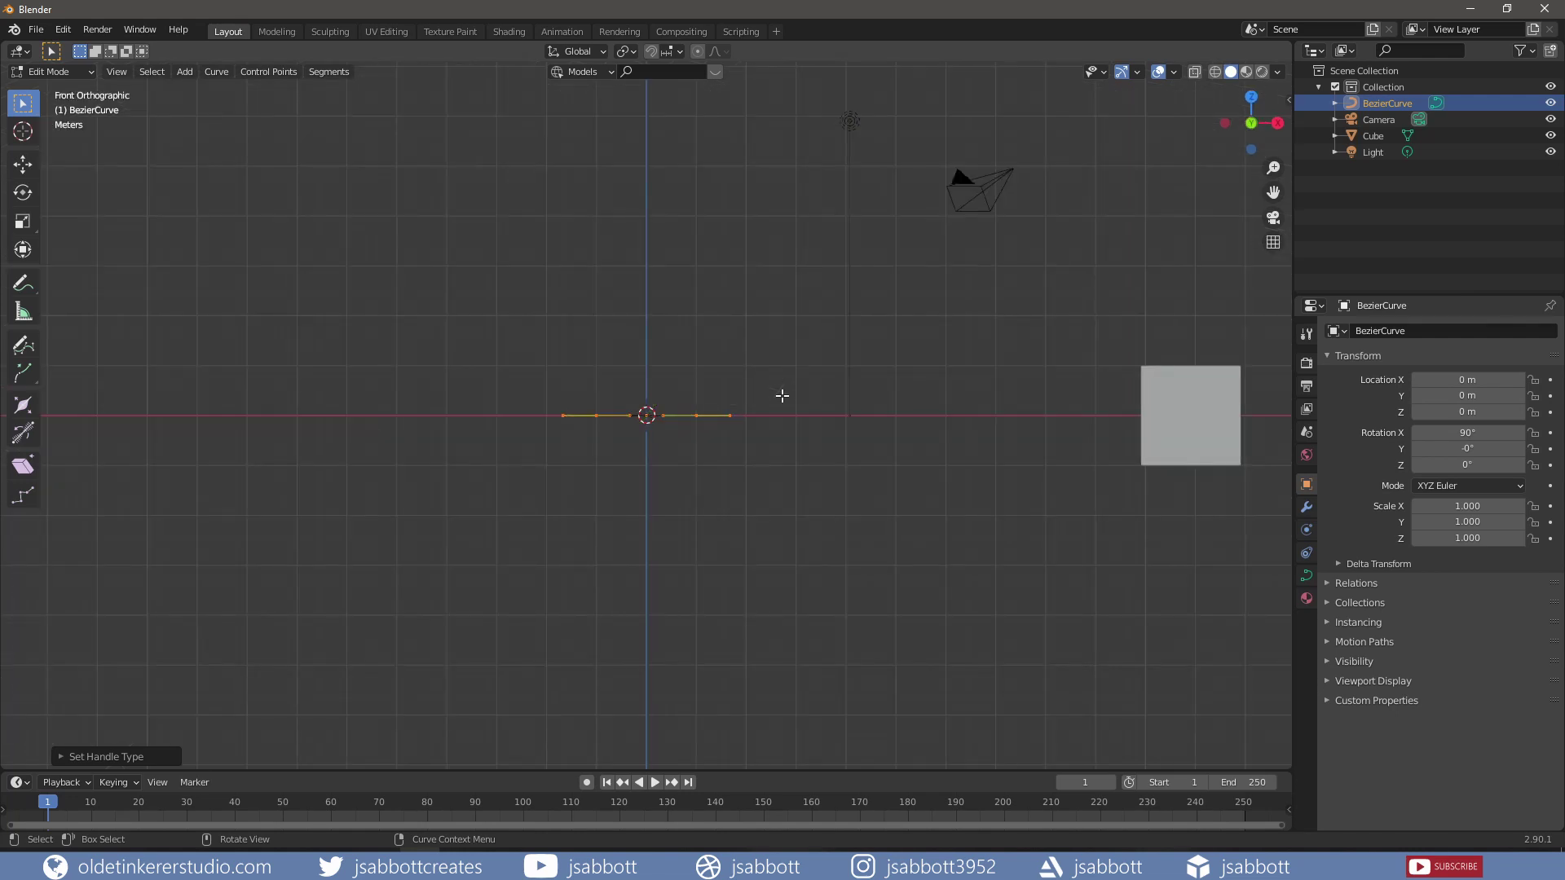
scroll(745, 359, up, 1)
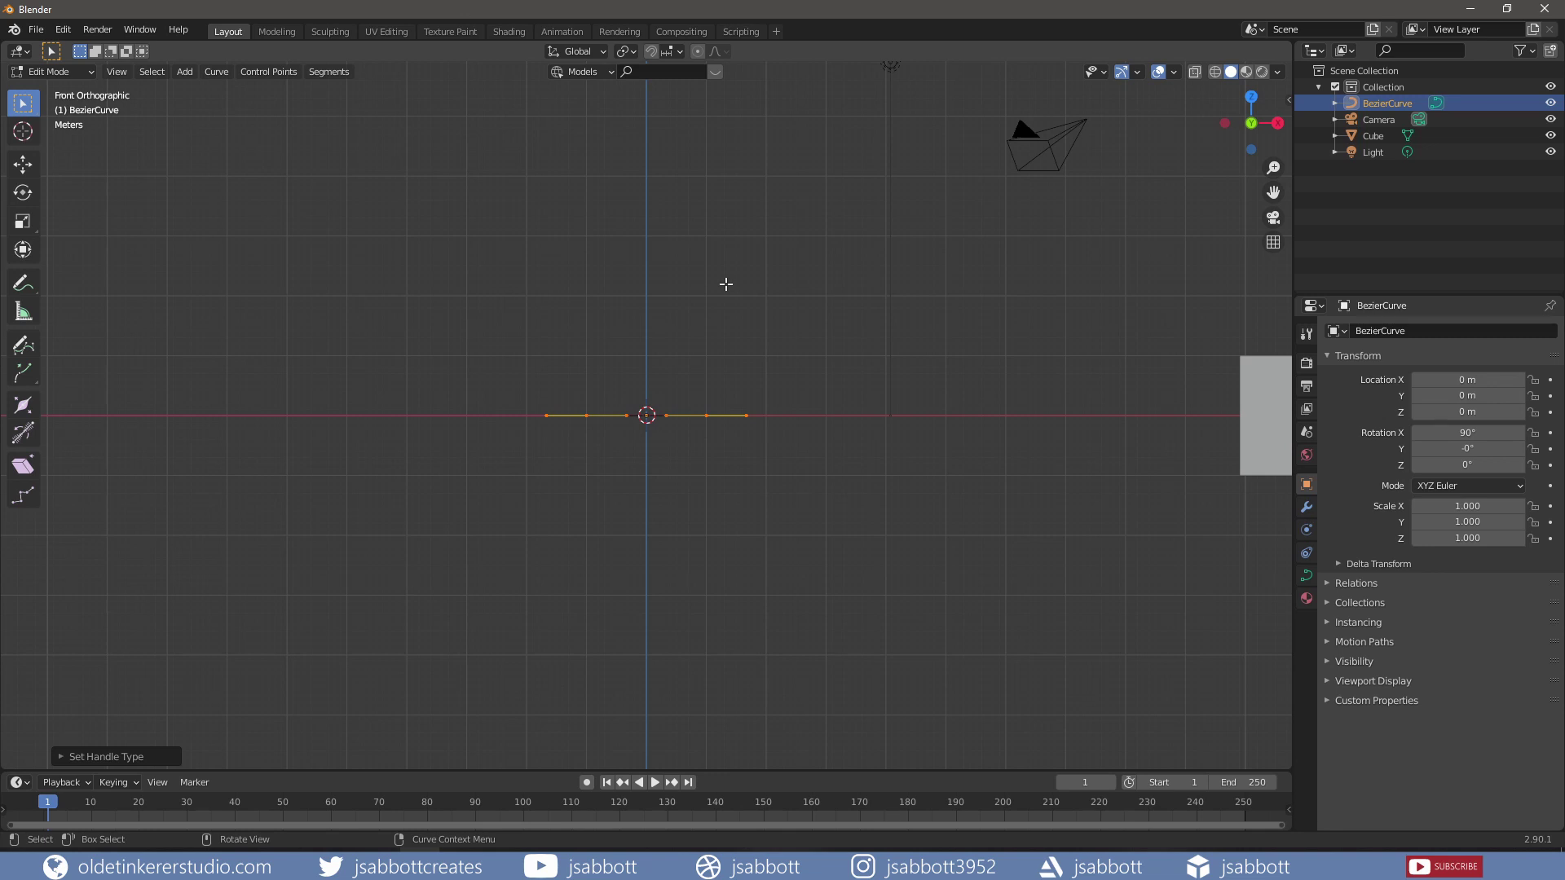
key(s)
key(x)
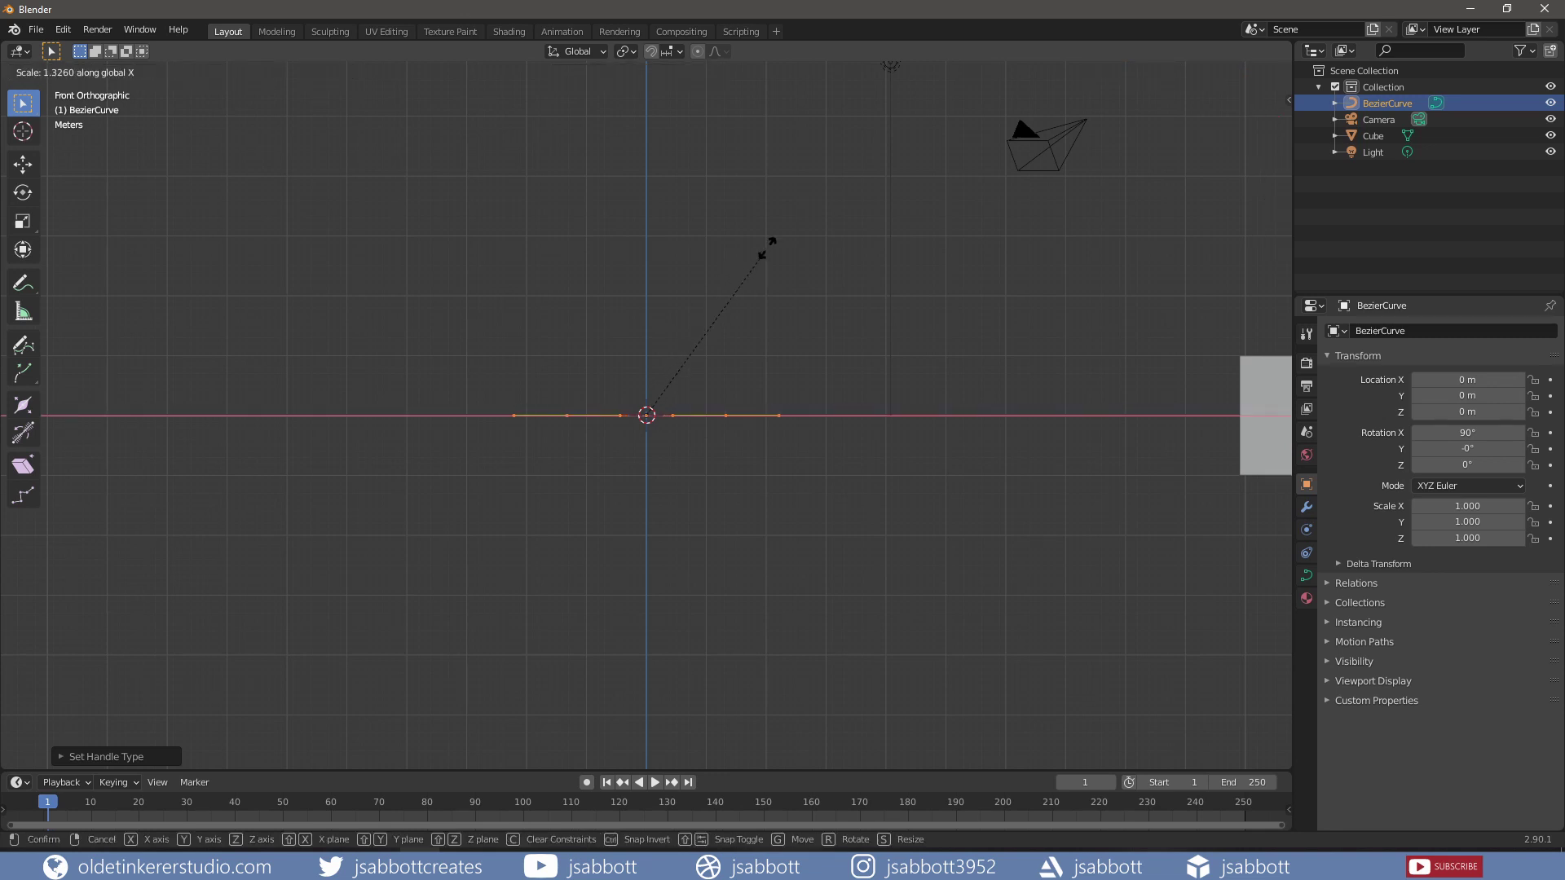
click(1033, 734)
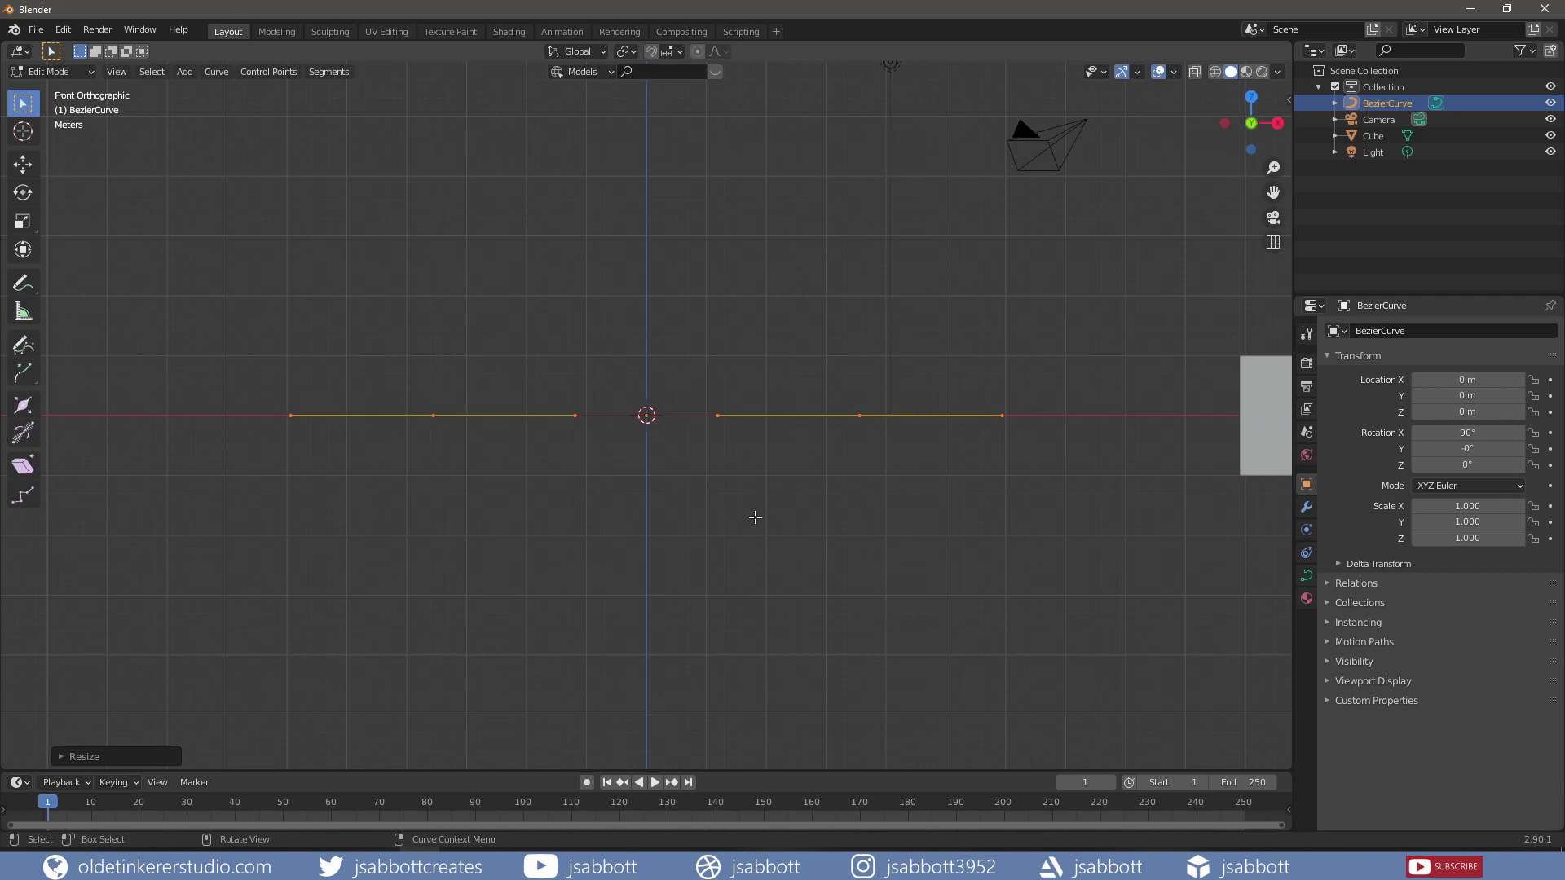
Subdivide the curve with 8 cuts
right_click(762, 416)
click(741, 406)
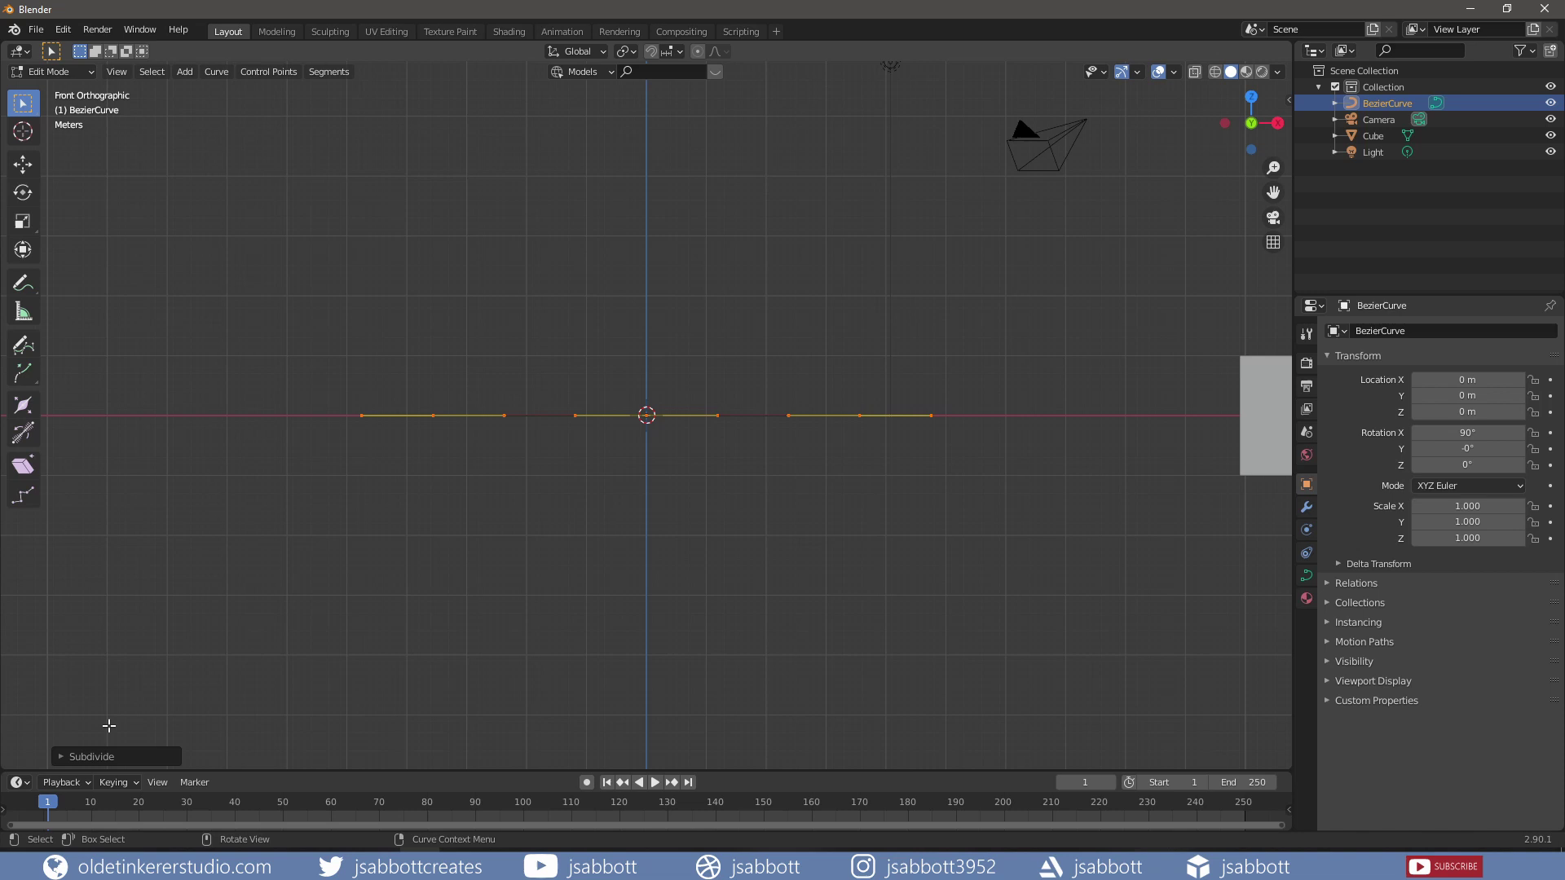
click(70, 757)
click(178, 750)
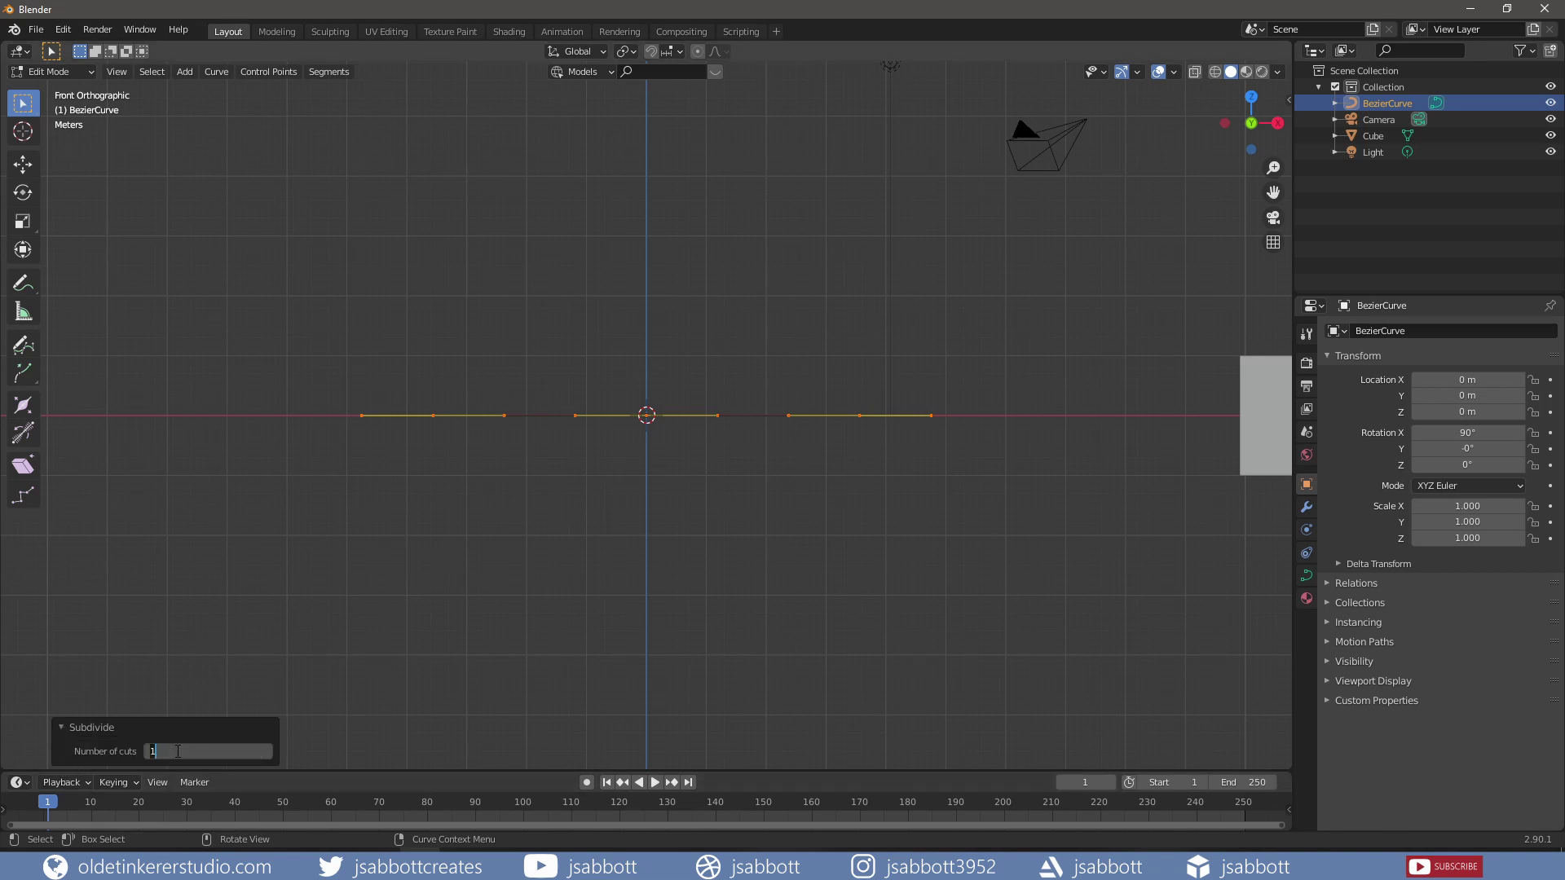
text(8)
key(Return)
click(62, 727)
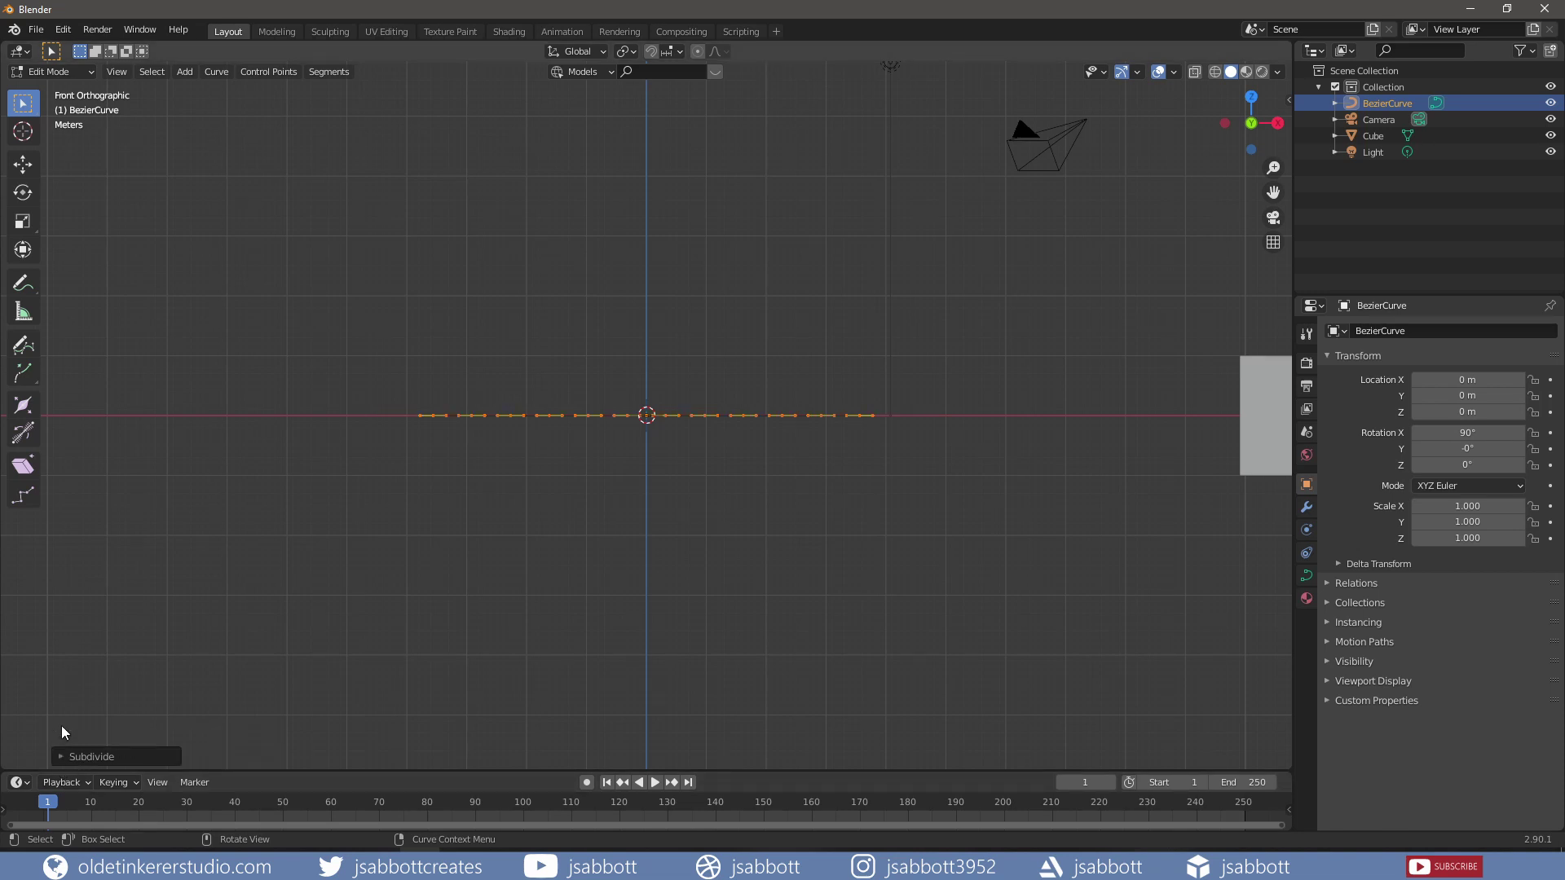
Lower the centre point about 0.82 m with proportional editing into a smooth U-shaped sag
key(alt+a)
key(b)
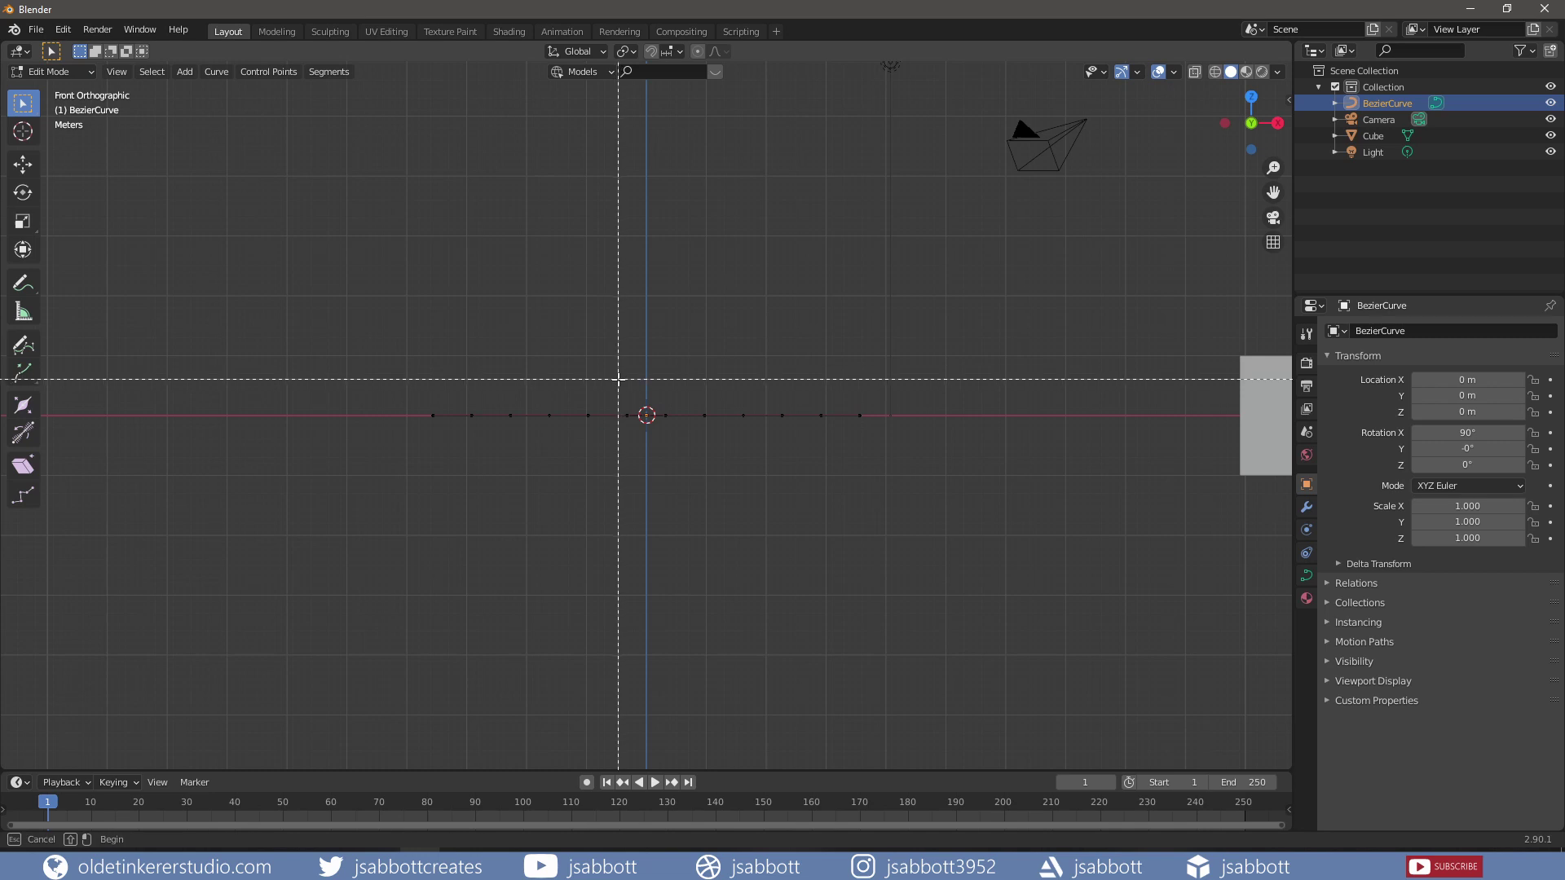
drag(619, 379, 680, 445)
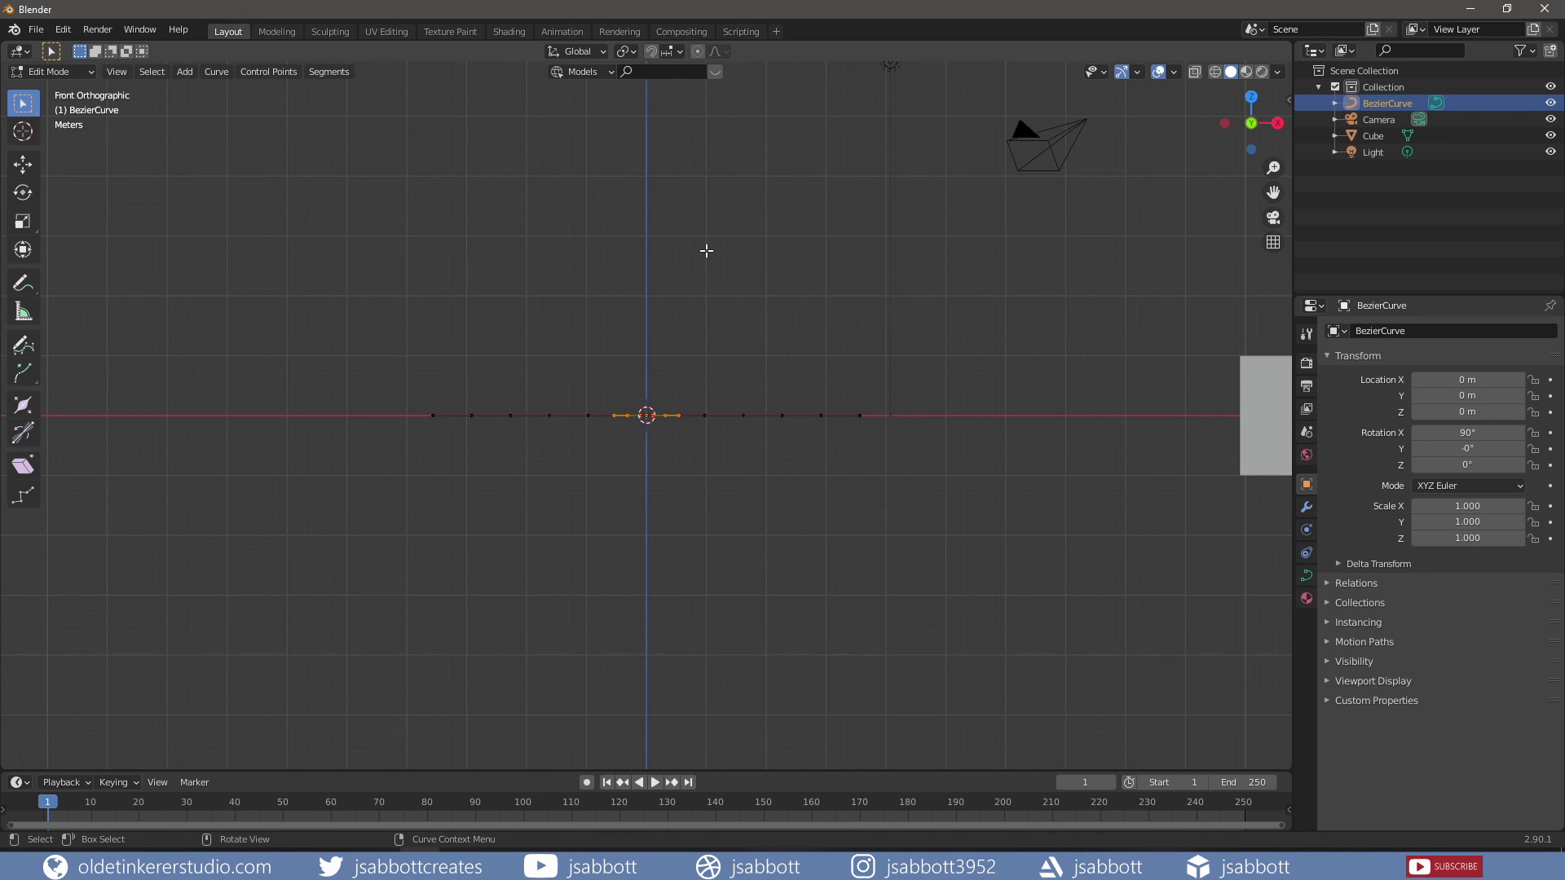
key(o)
key(g)
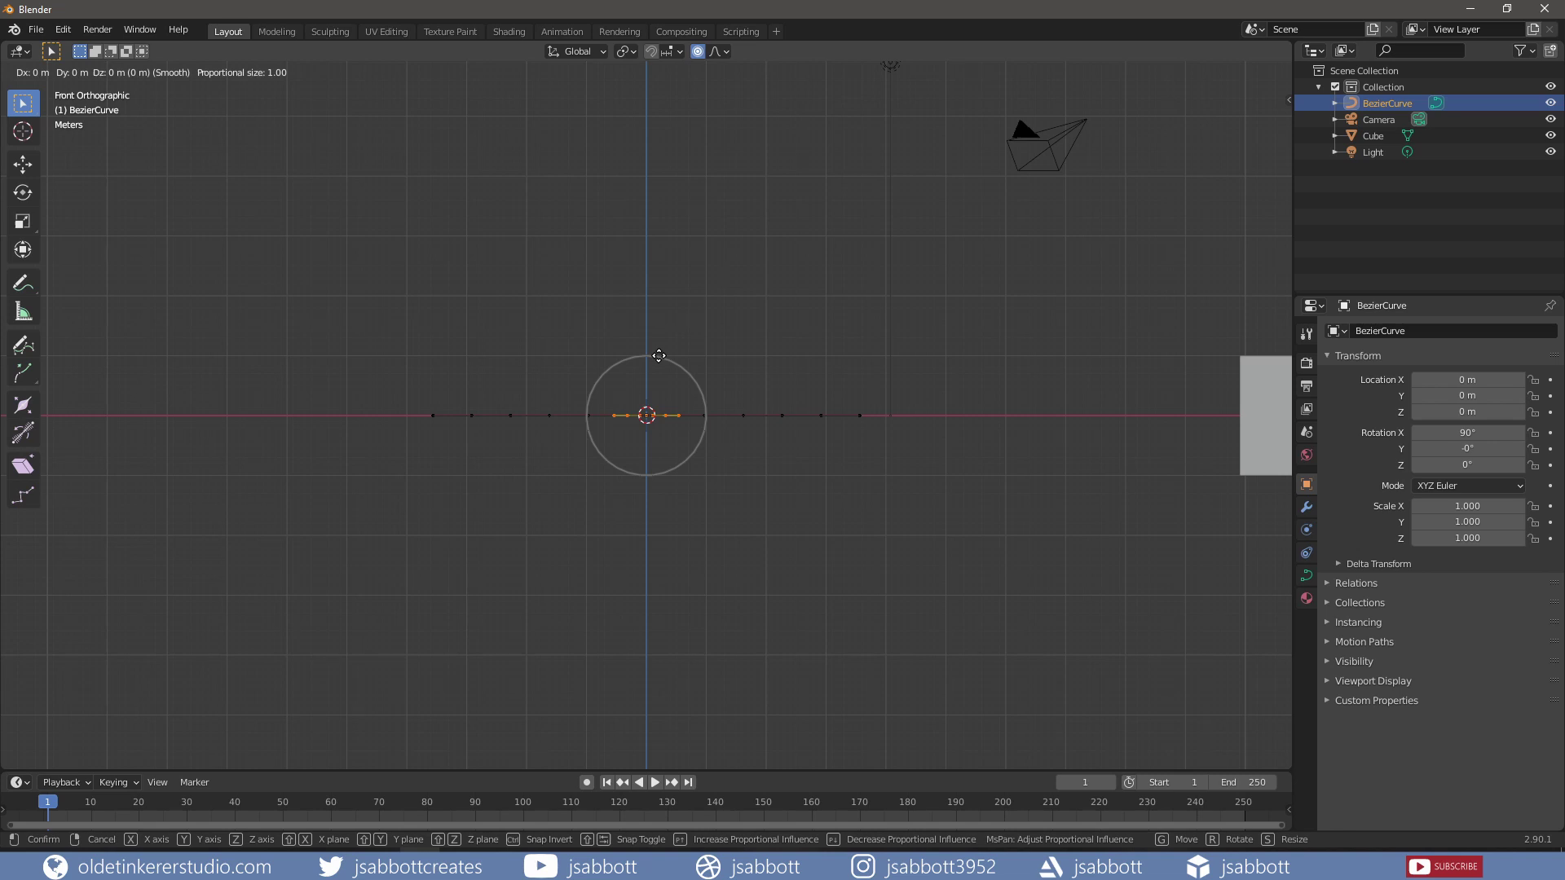
scroll(658, 355, up, 1)
scroll(659, 355, down, 16)
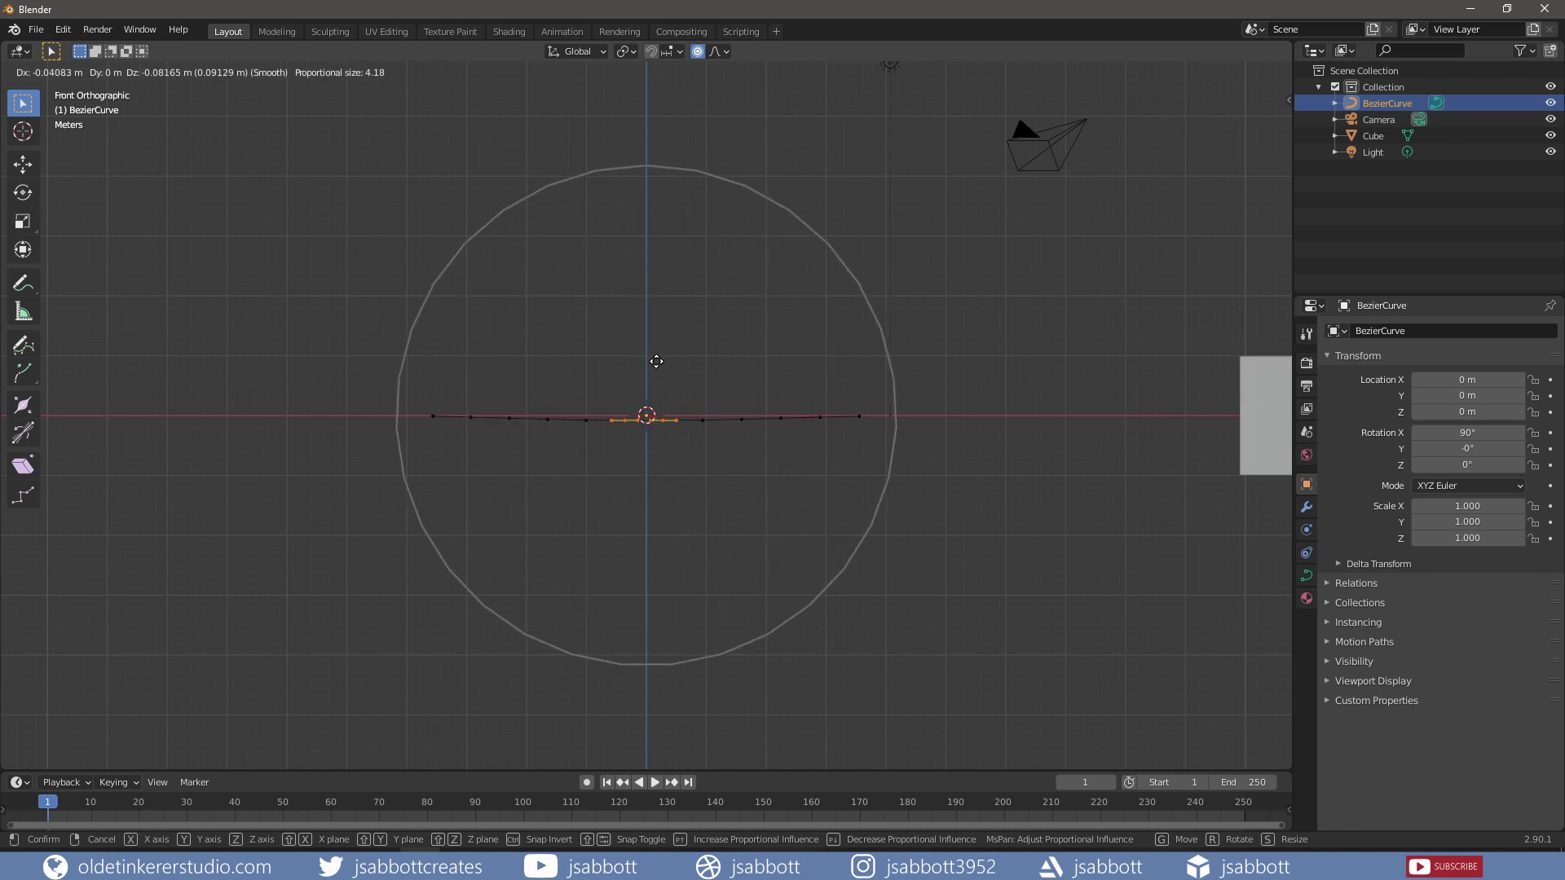
click(658, 426)
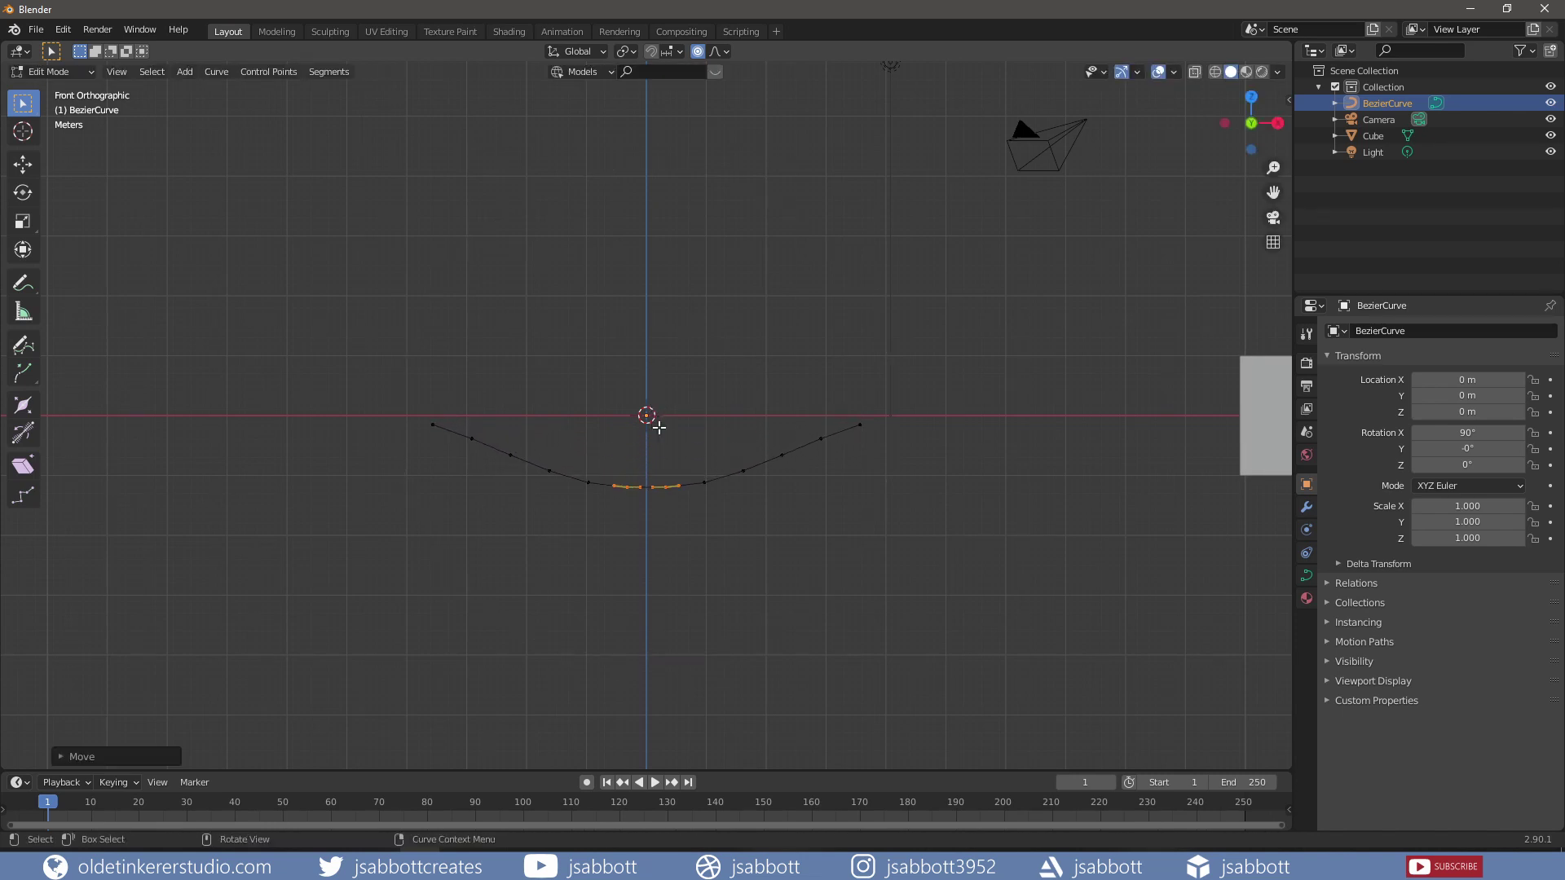
key(o)
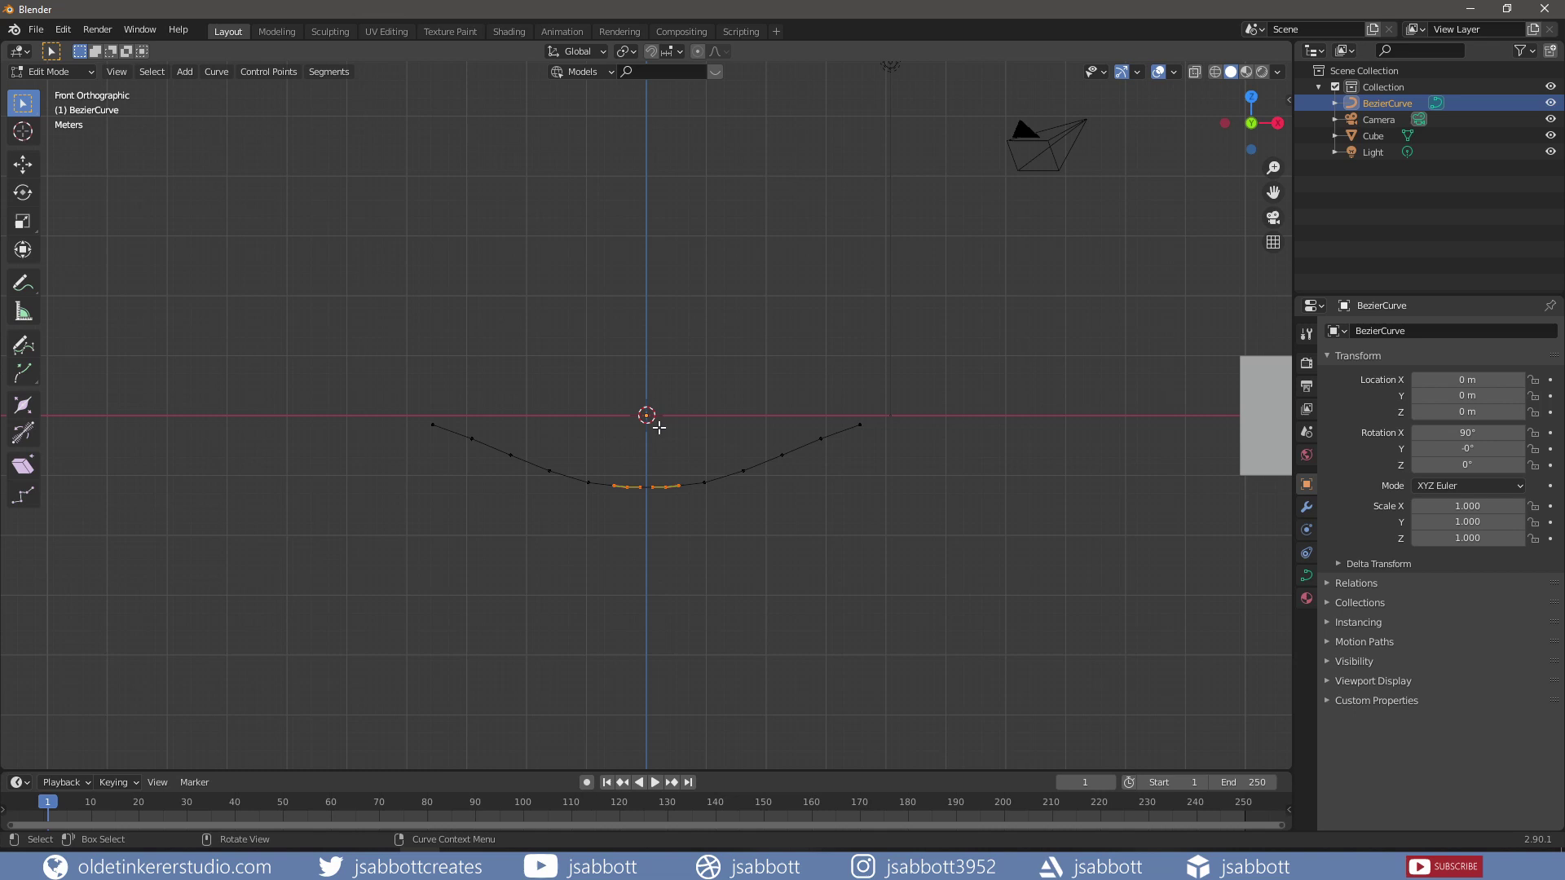
key(Tab)
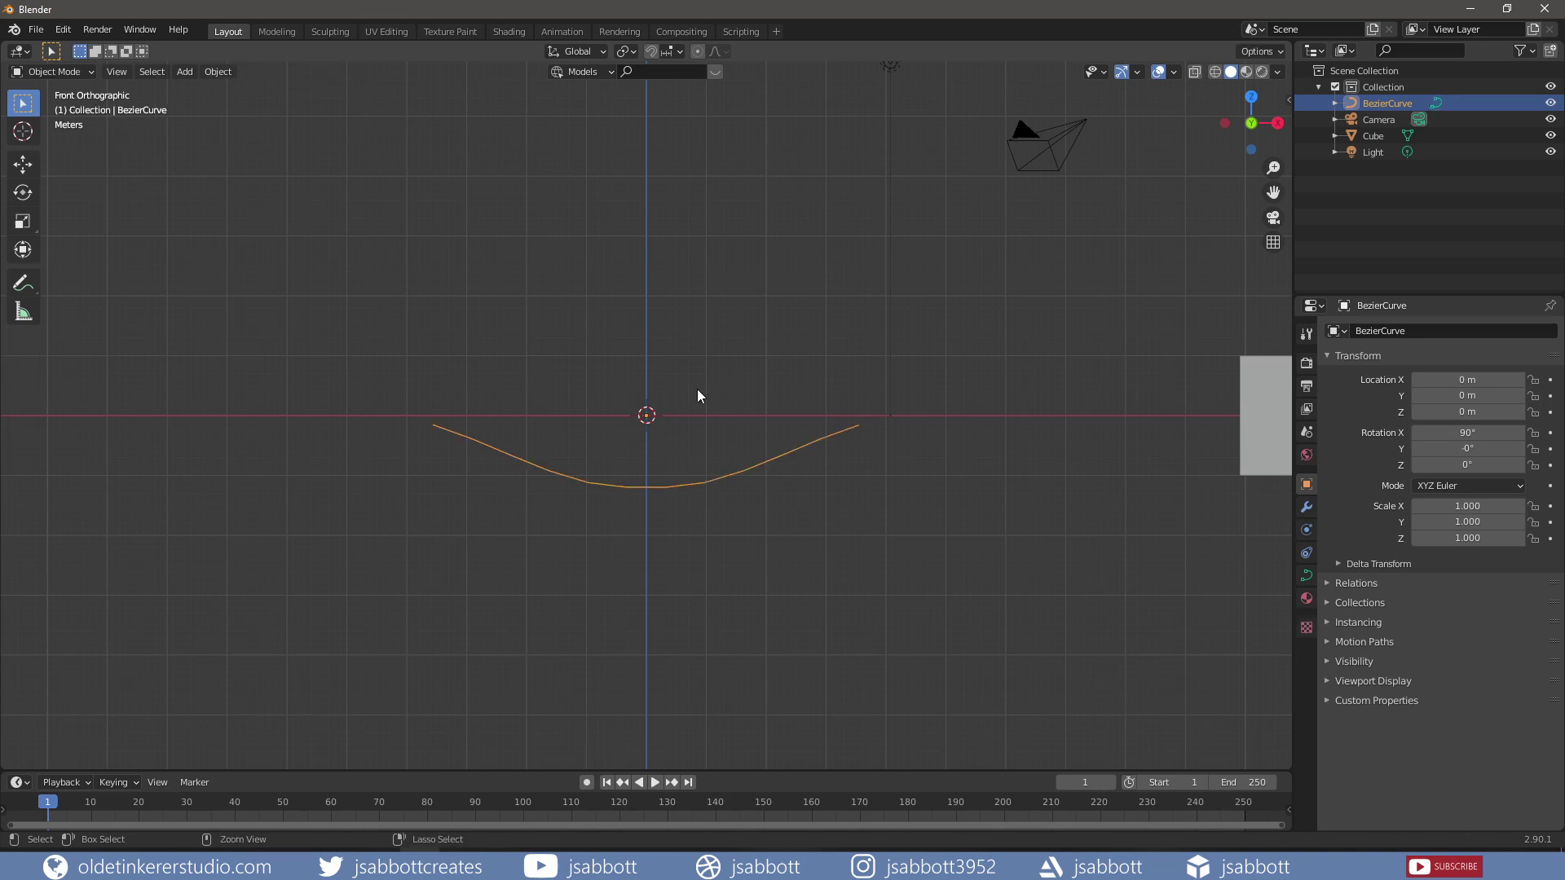
Apply the Bezier curve's scale, then its 90° rotation, keeping the sag unchanged
key(ctrl+a)
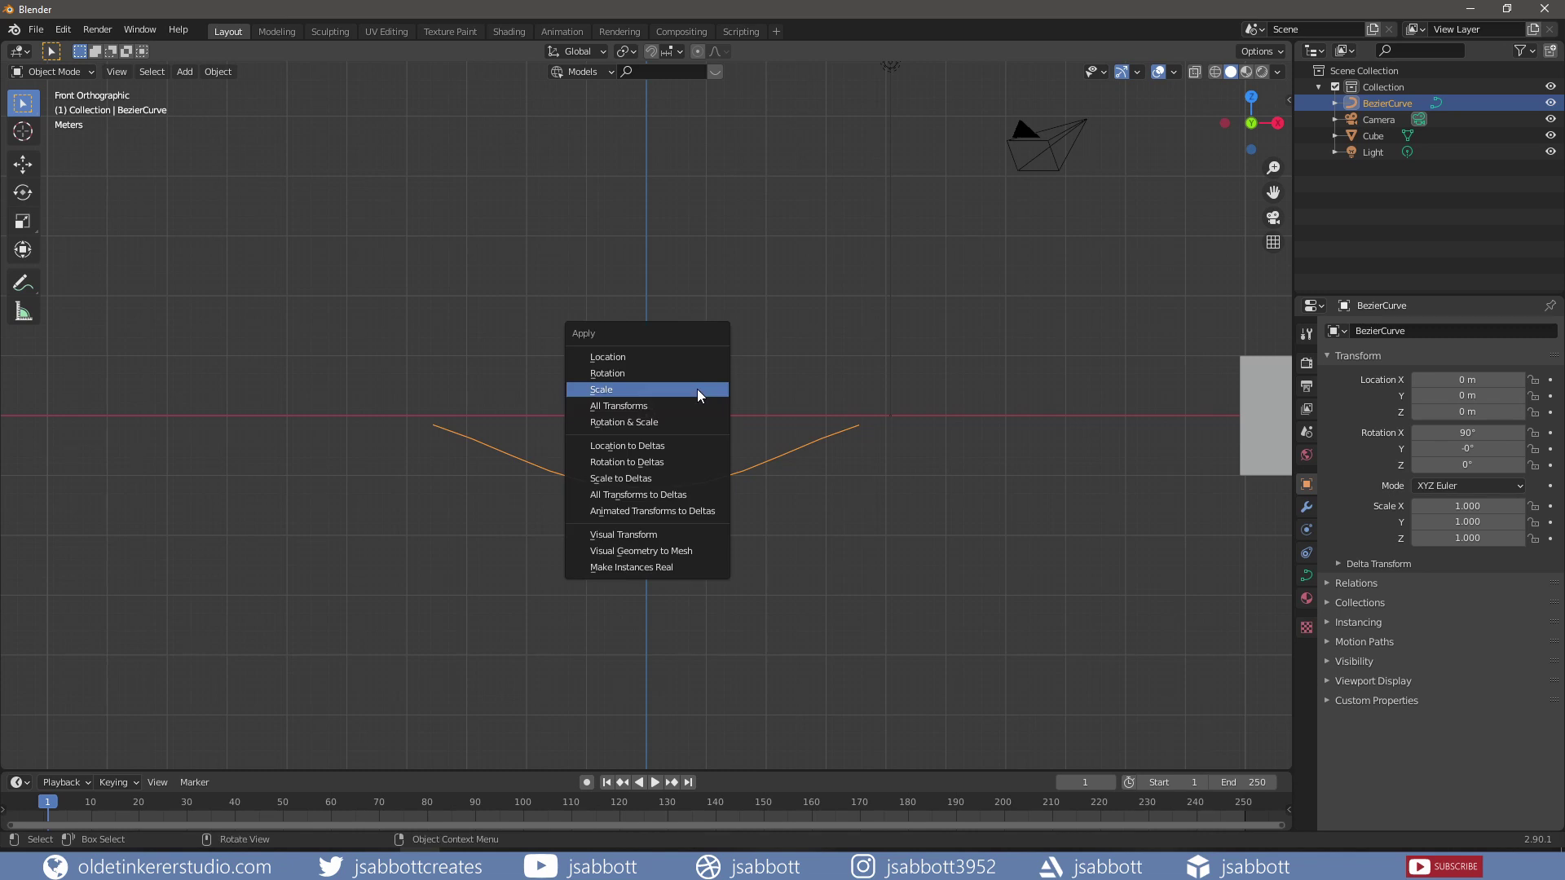
click(697, 389)
key(ctrl+a)
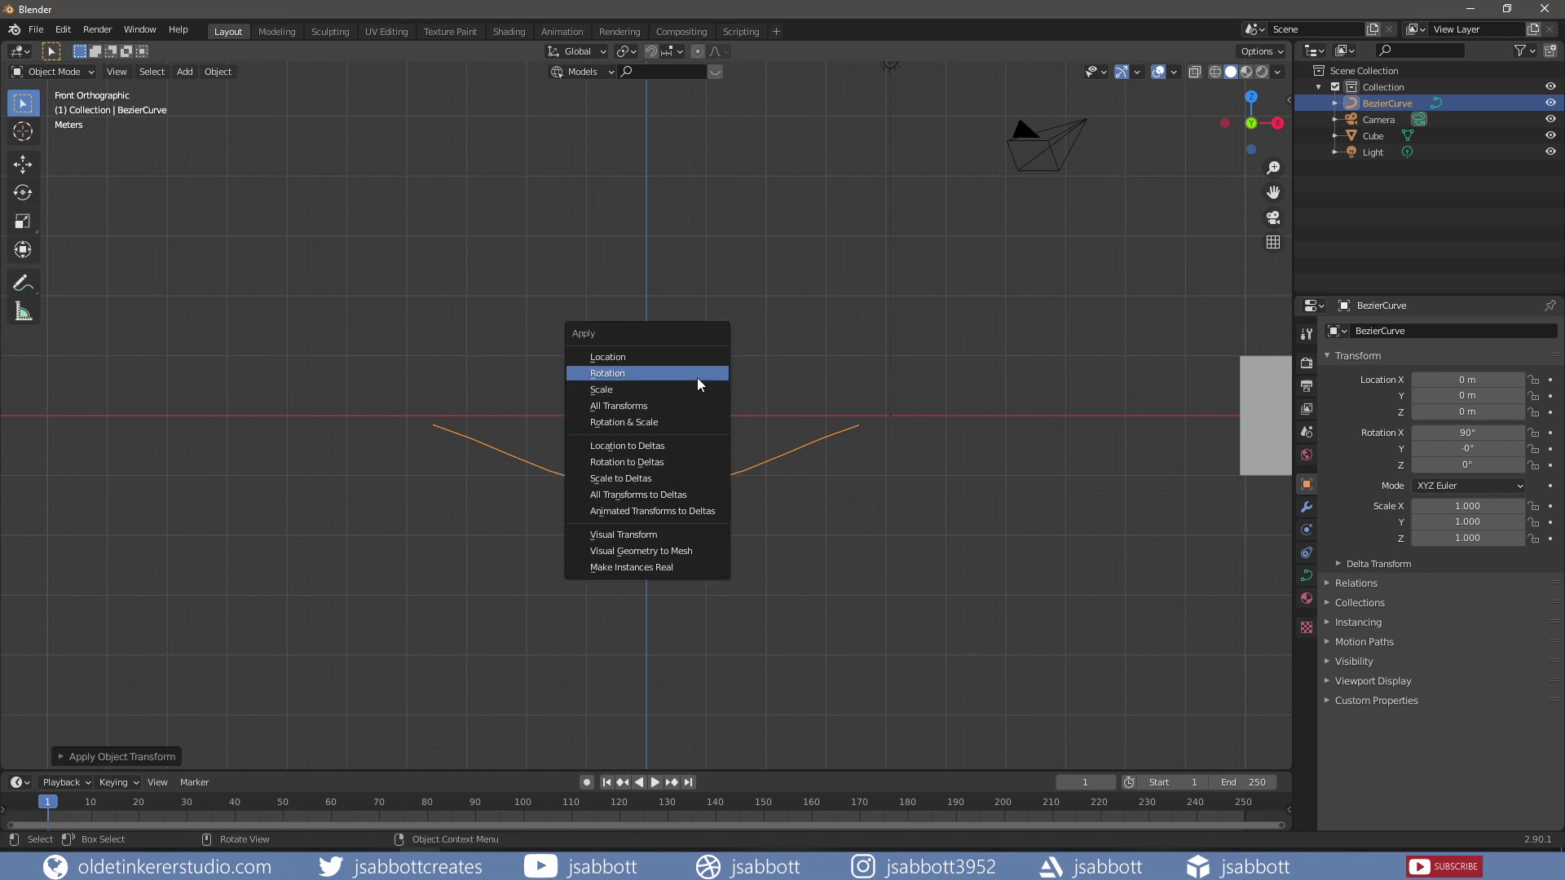
click(697, 373)
Move the cube back along X to the centre of the curve
click(1261, 429)
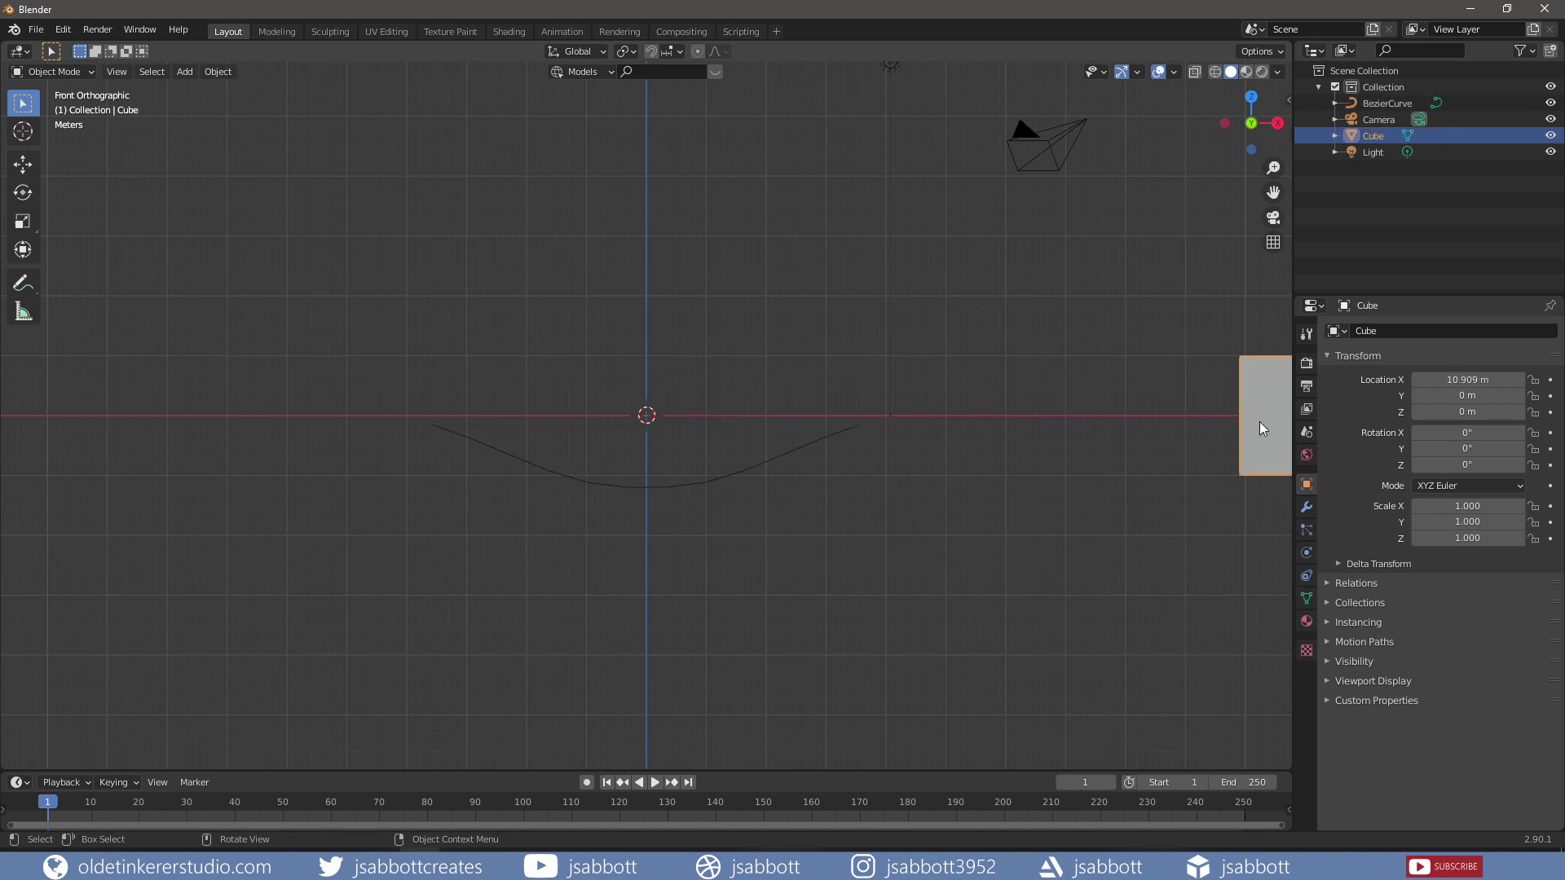
key(g)
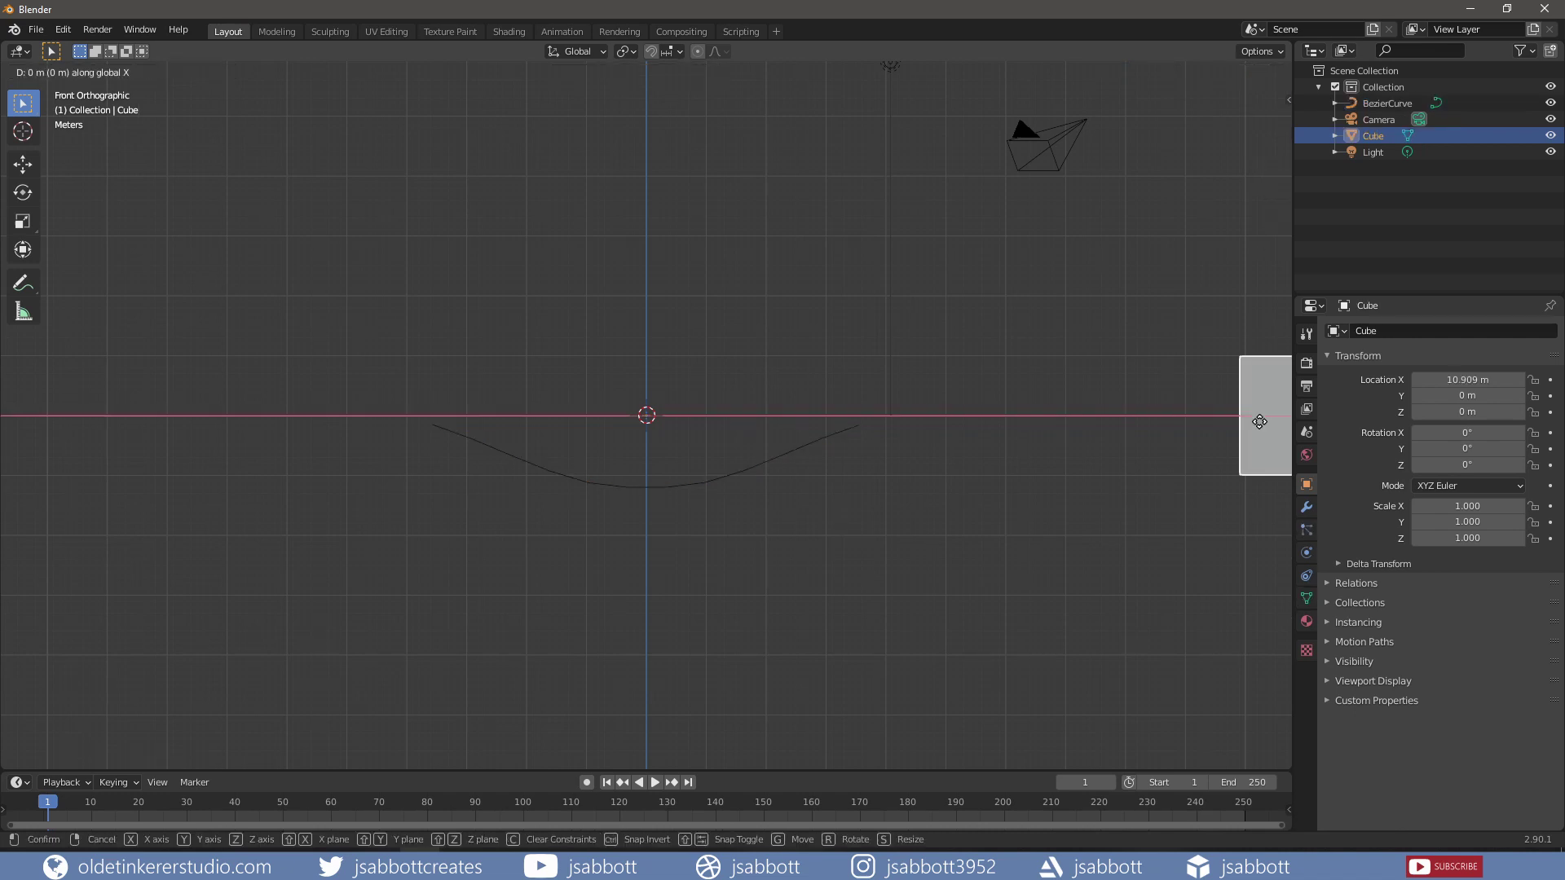
key(x)
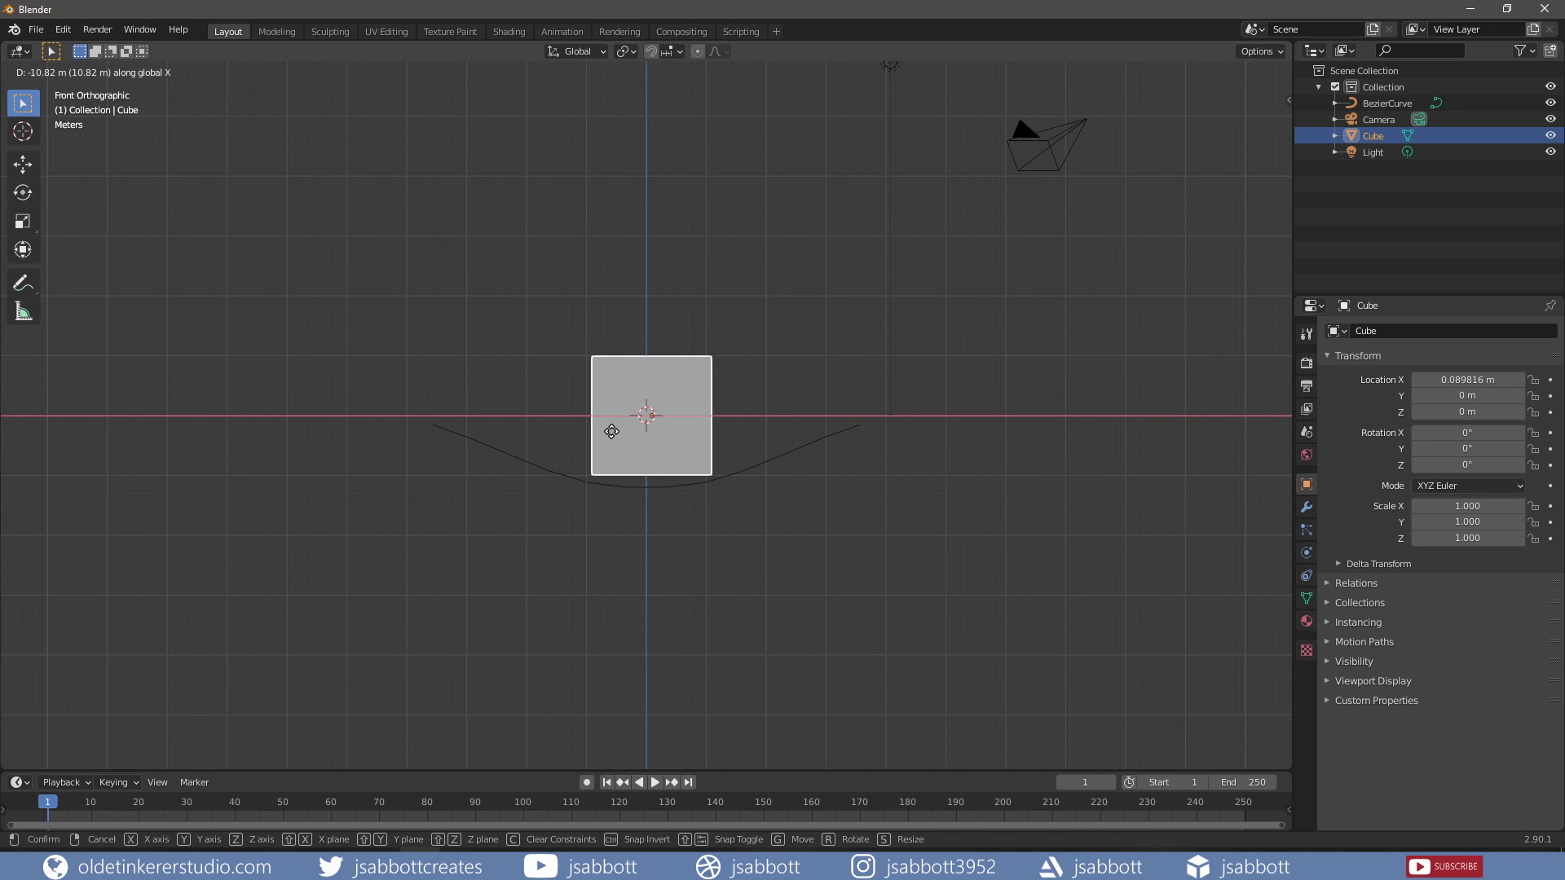
click(608, 432)
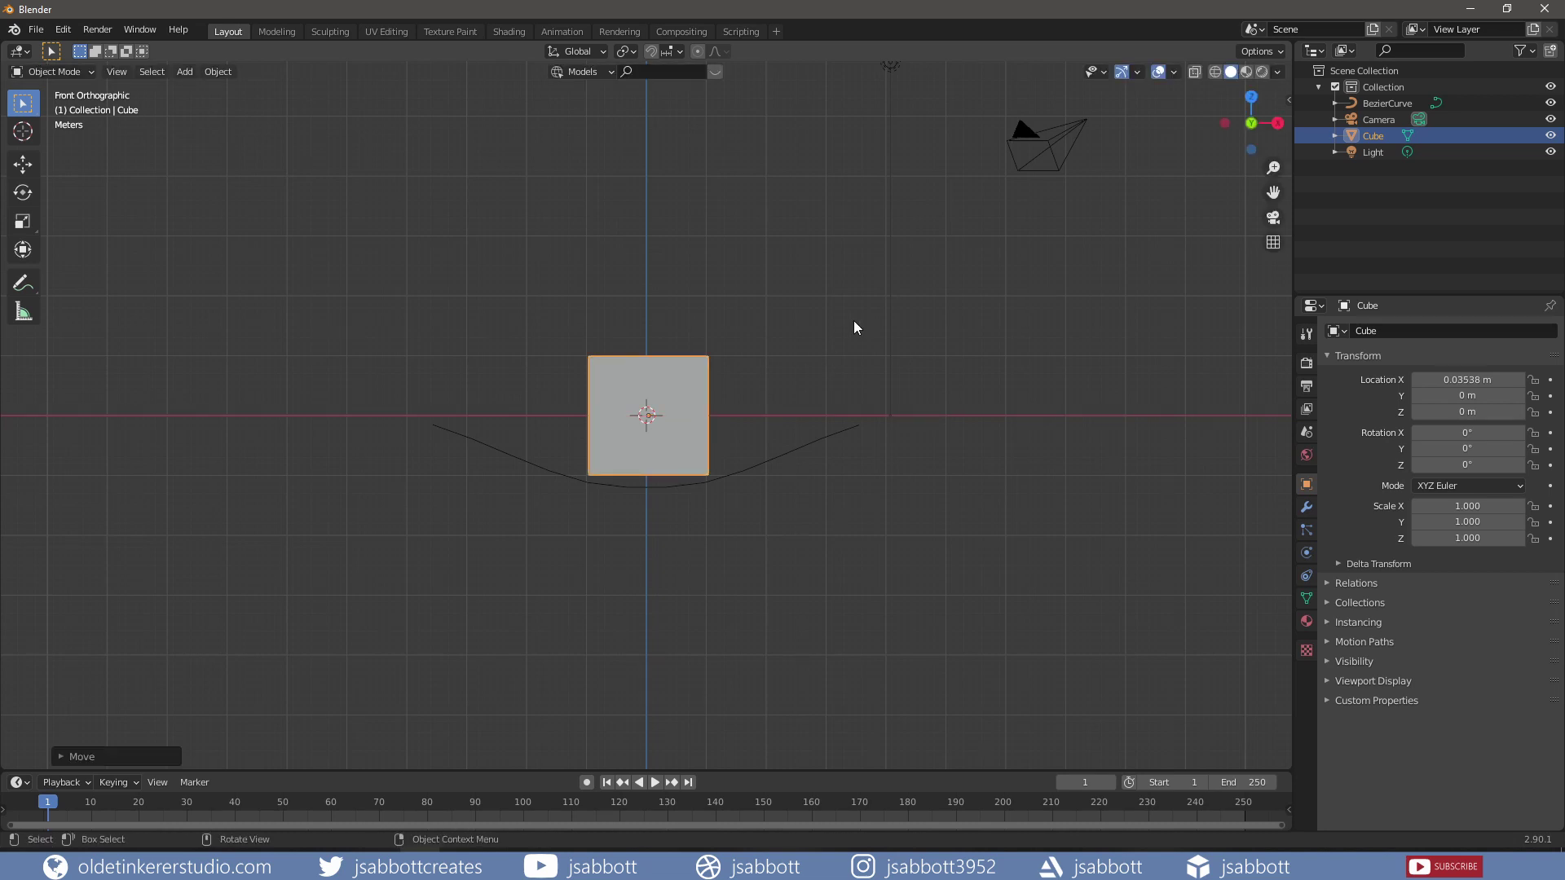
Flatten the cube on Z and narrow it on X into a plank, then apply its scale
key(s)
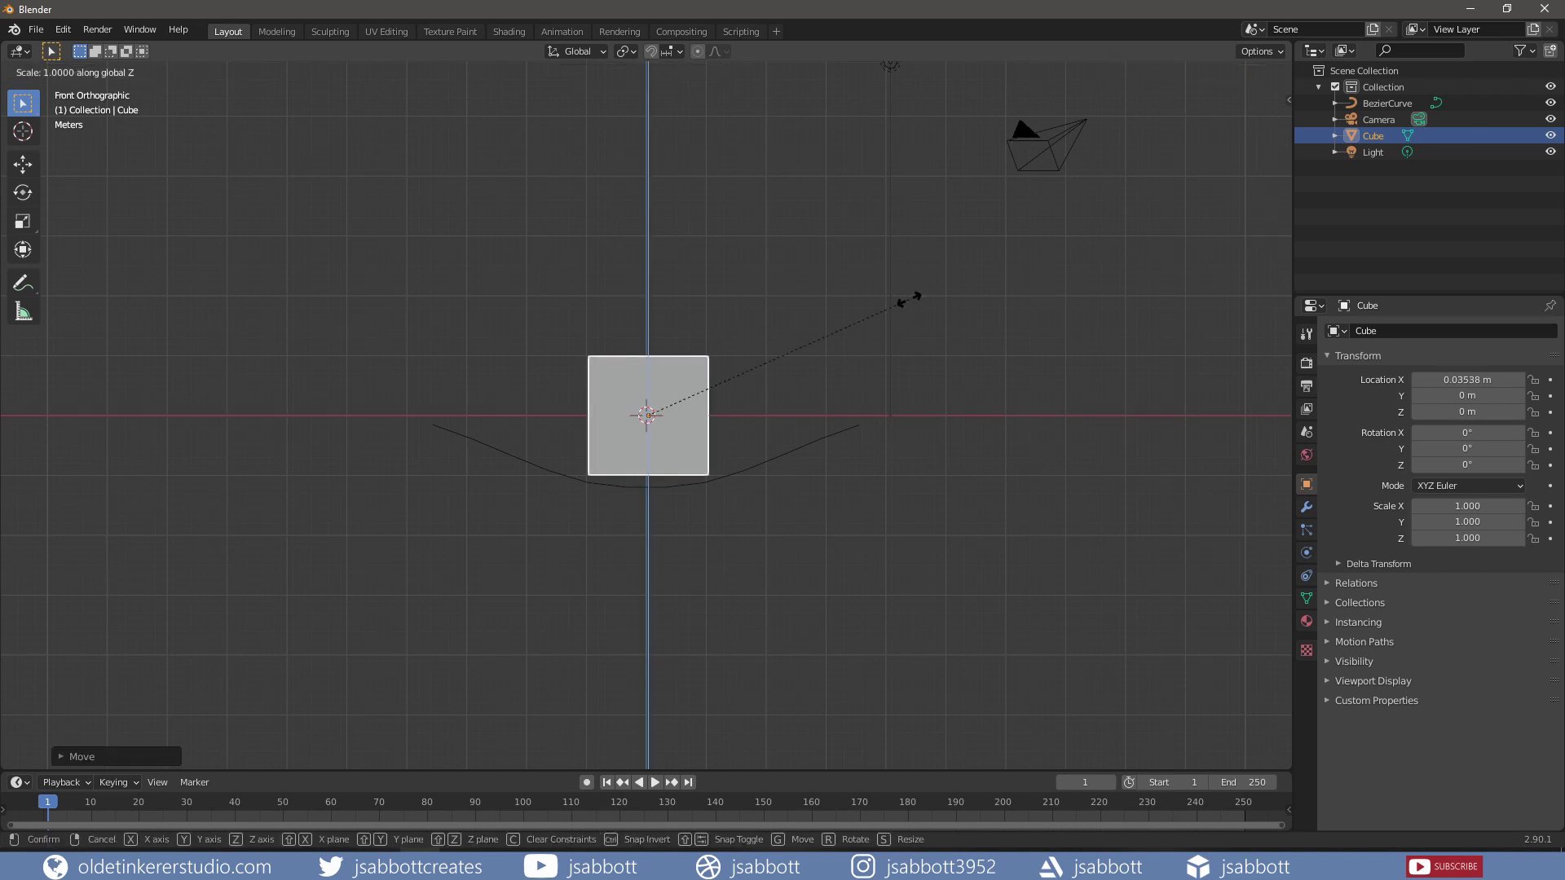
key(z)
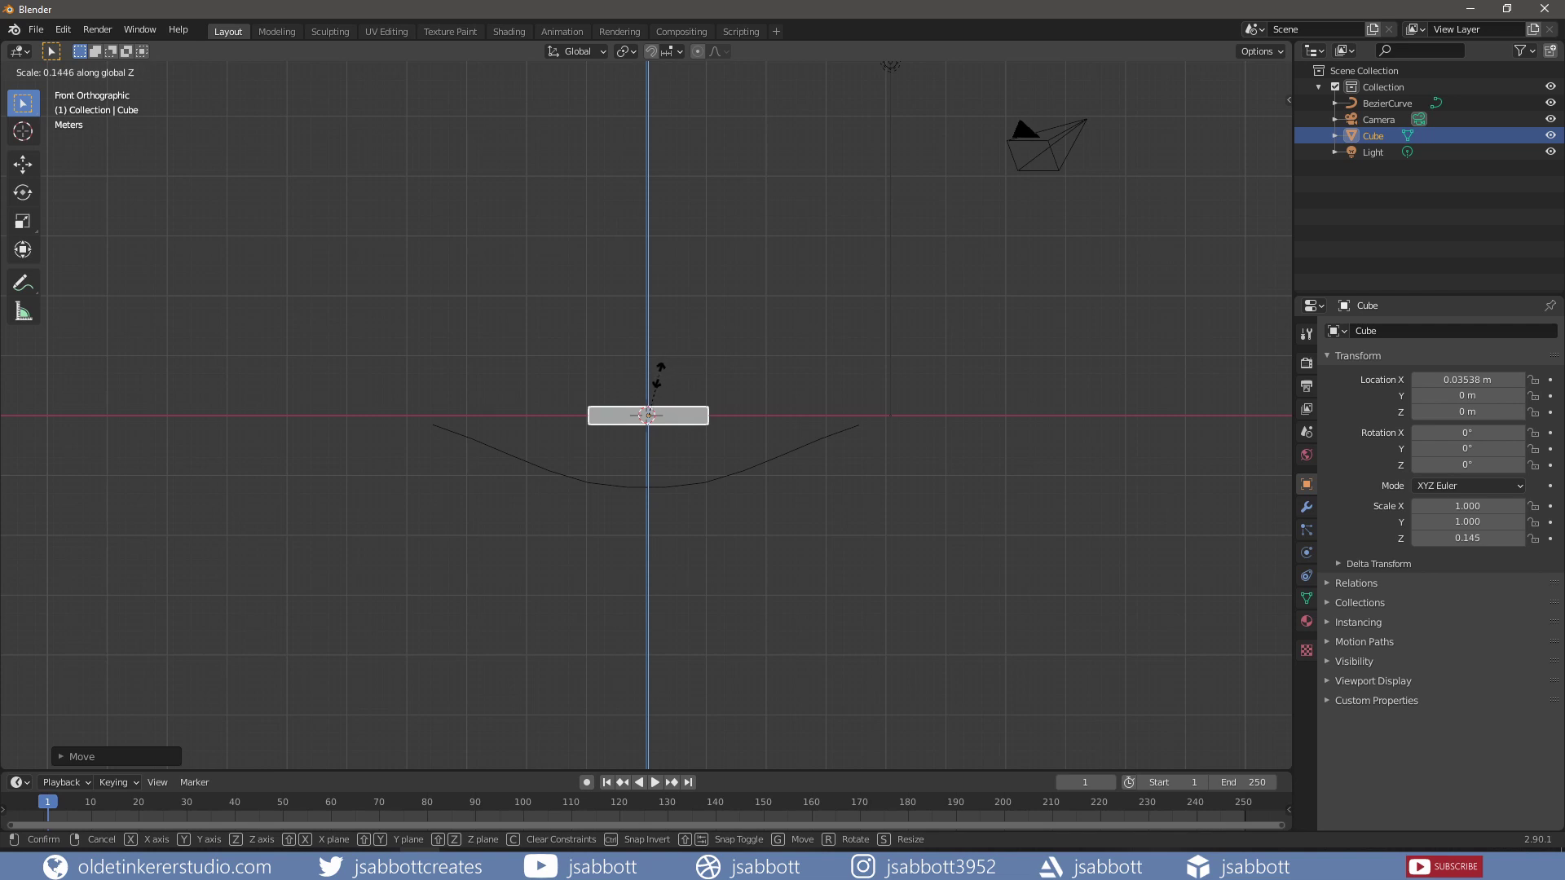
click(655, 385)
key(s)
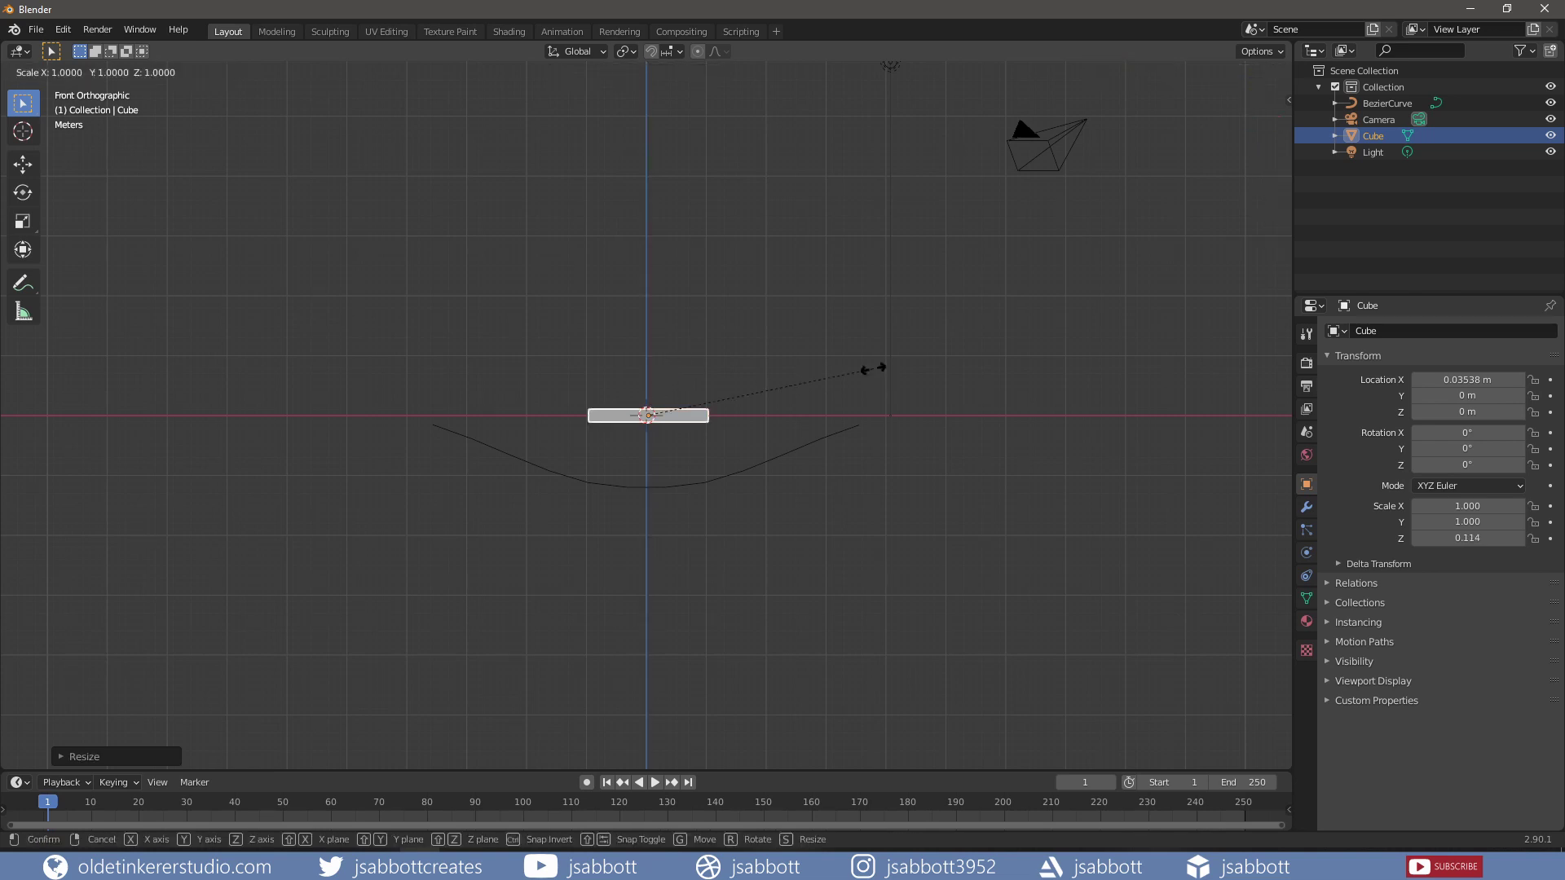
key(x)
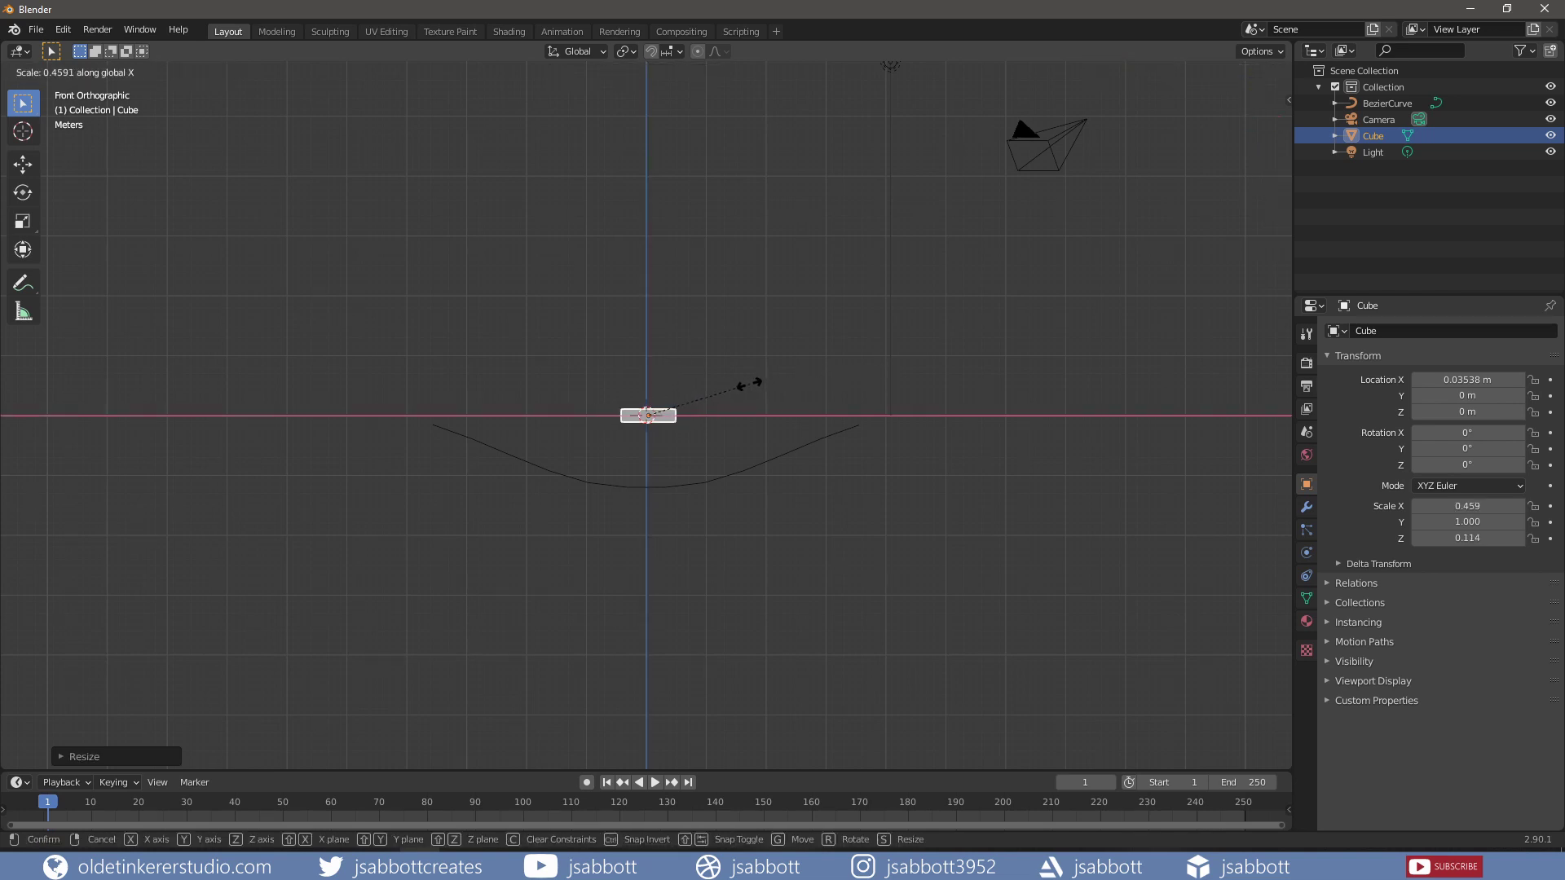
click(750, 383)
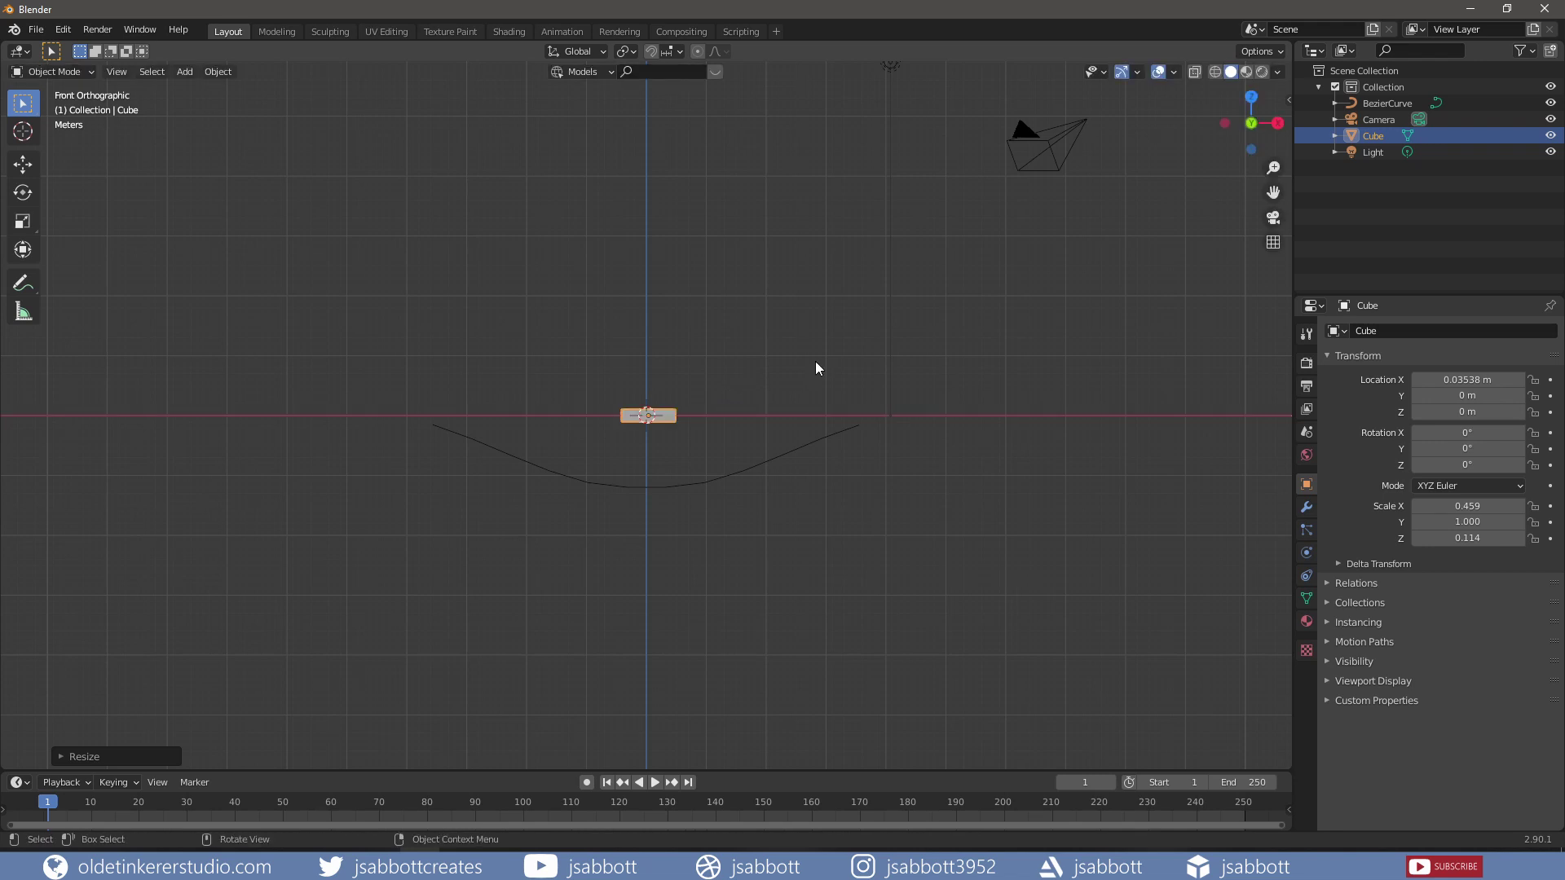
key(ctrl+a)
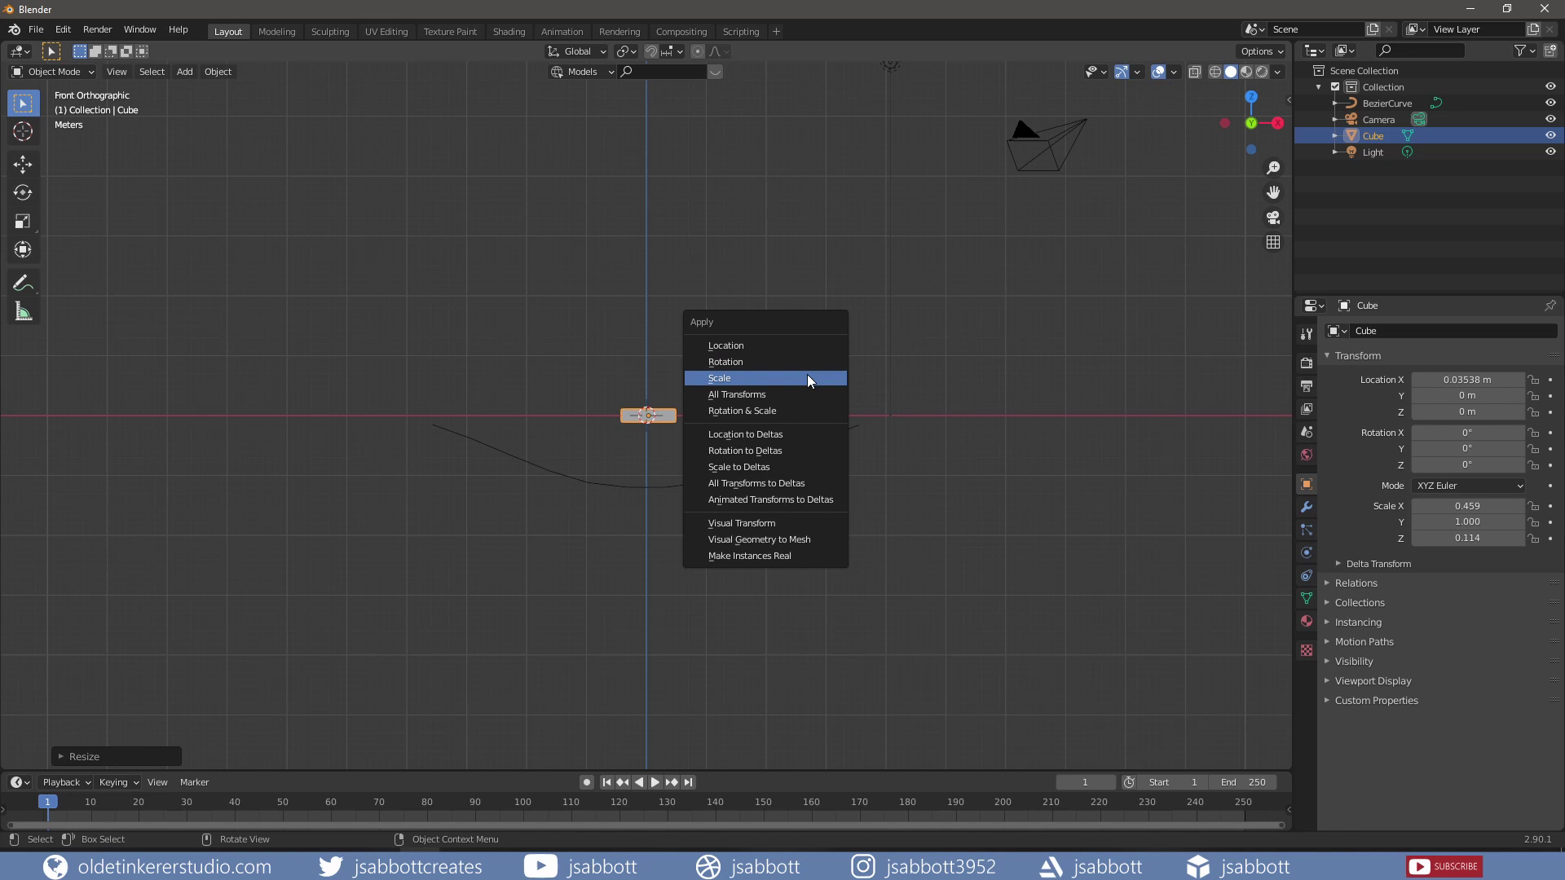
click(807, 374)
Give the plank an Array modifier with Relative Offset X of 1.1
middle_drag(806, 381, 954, 371)
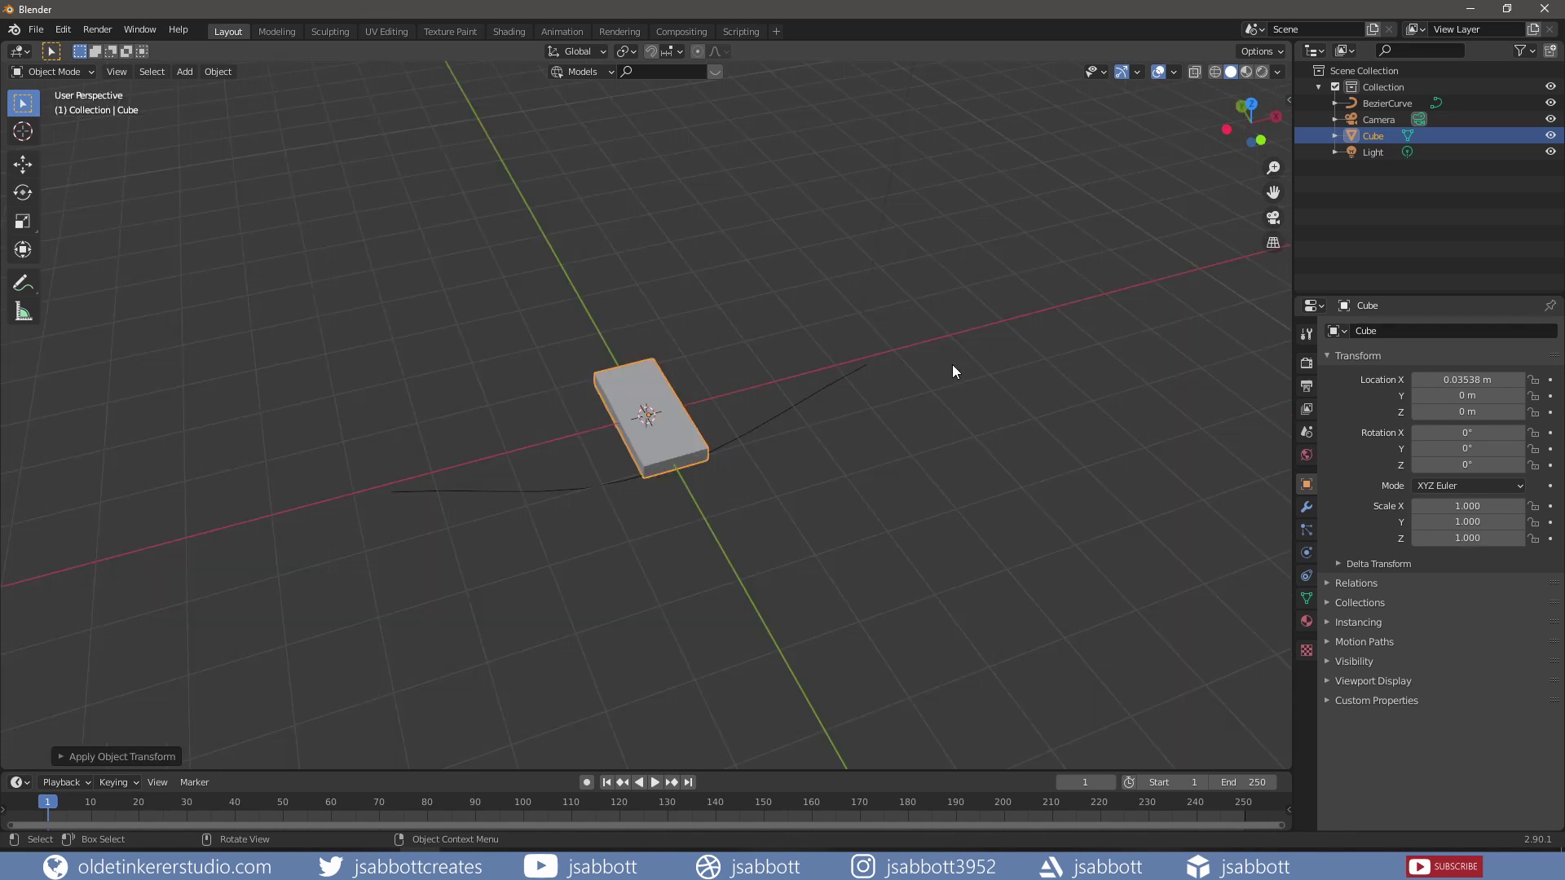
click(1306, 506)
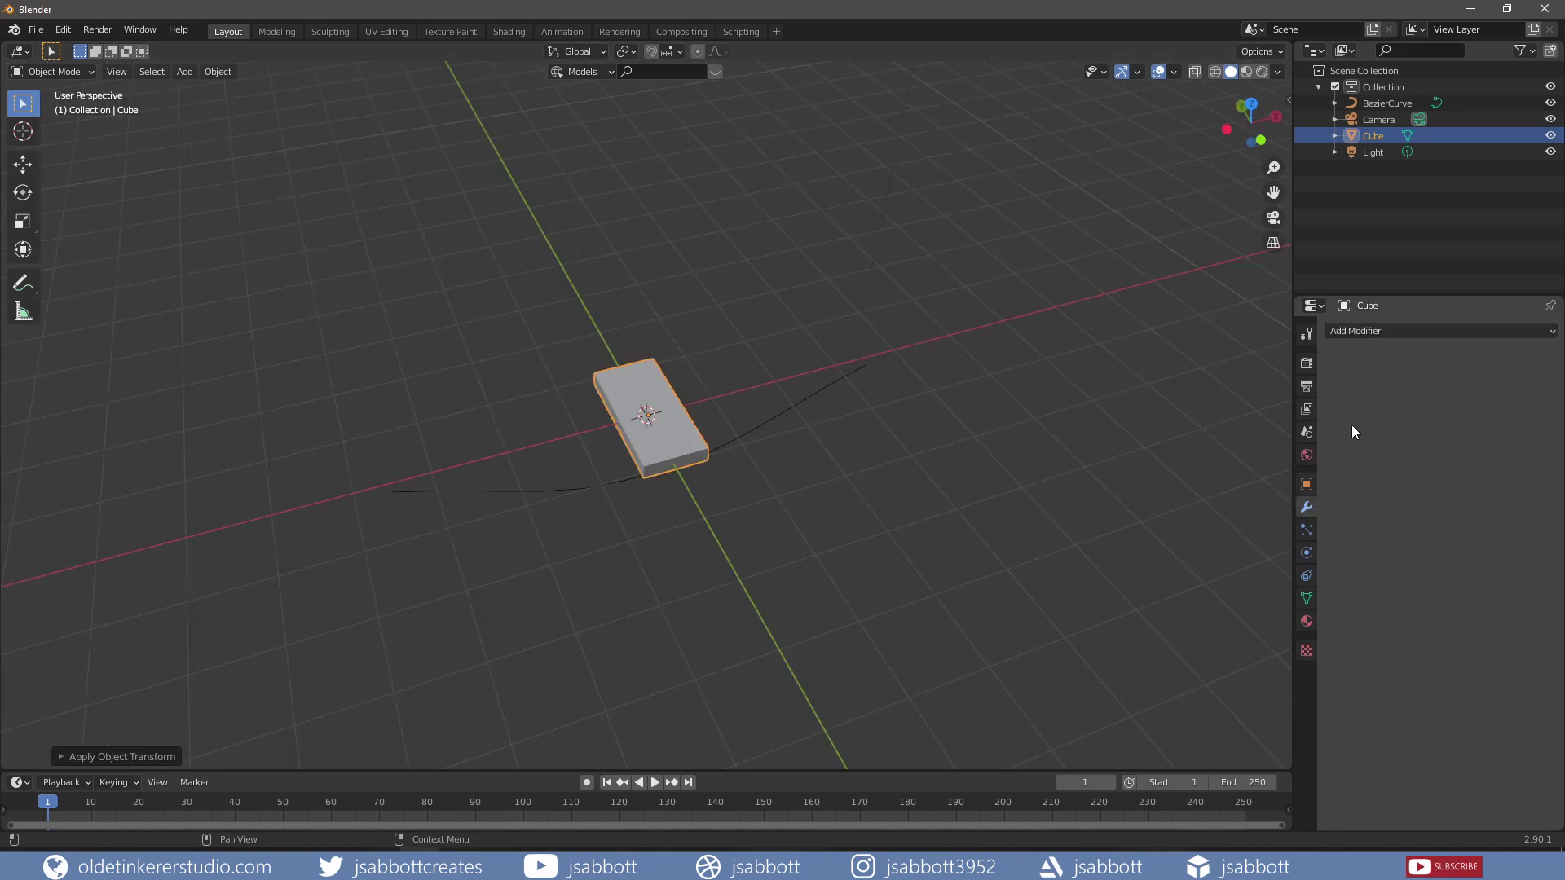
click(1399, 331)
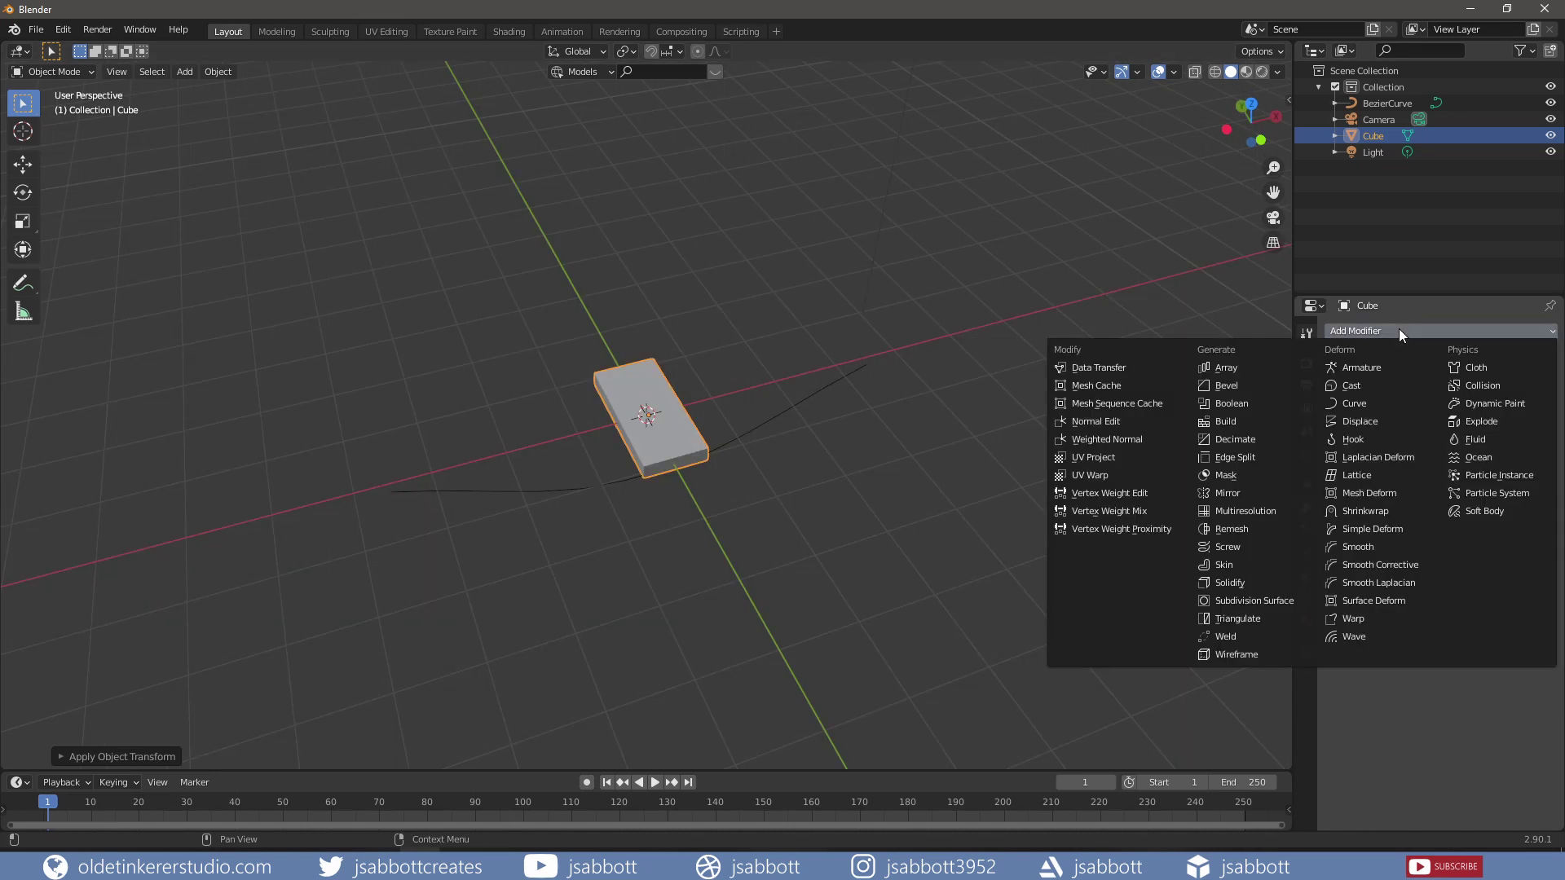
click(1228, 367)
drag(1471, 451, 1491, 451)
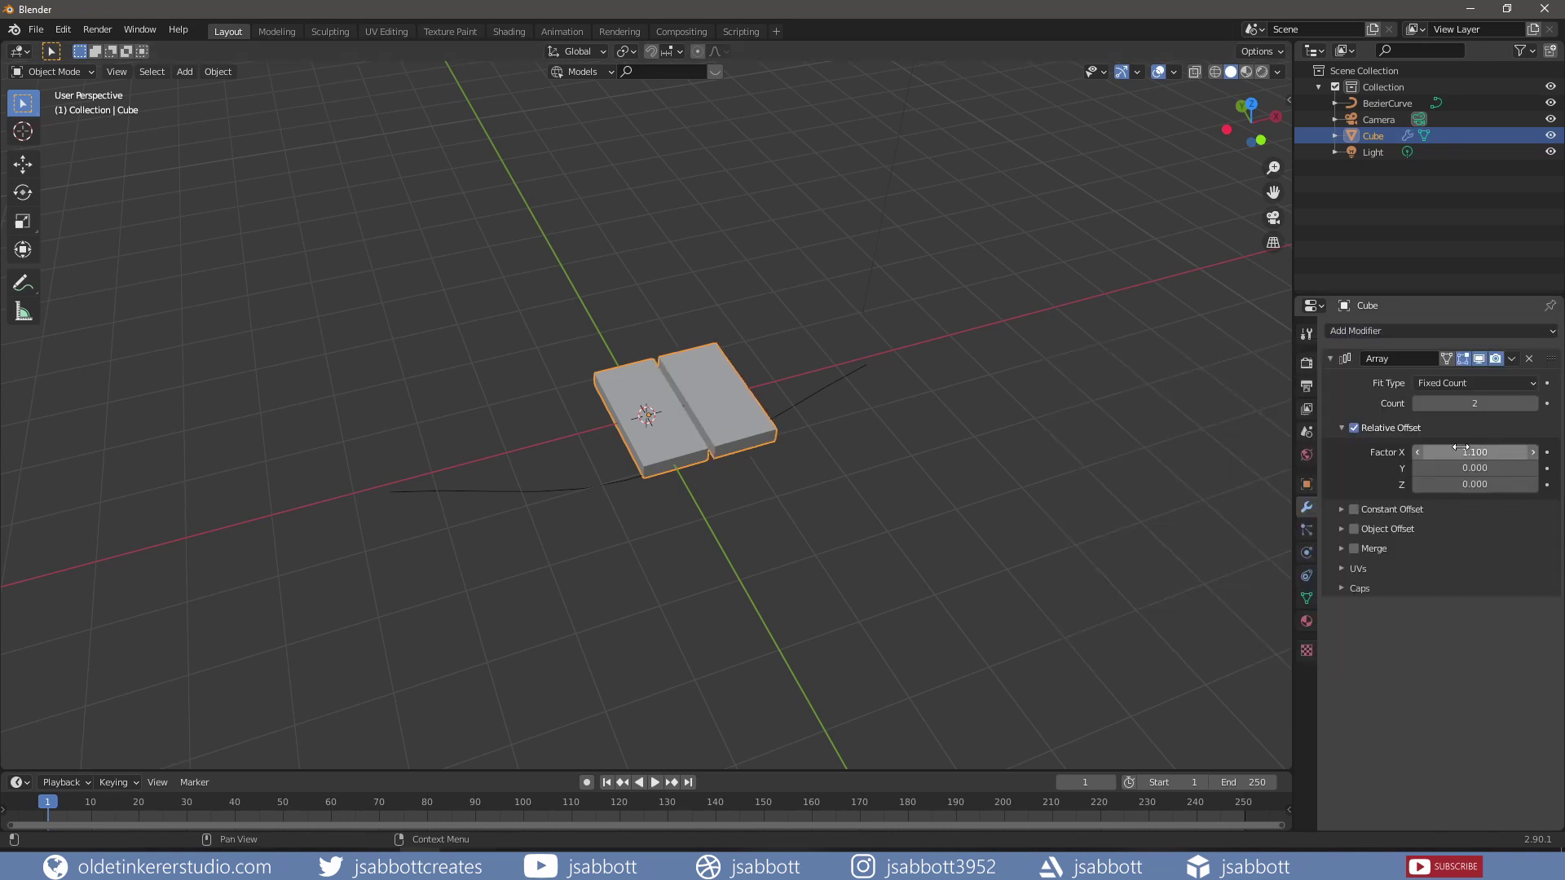
Add a Curve modifier to the plank with BezierCurve as its curve object
click(1397, 331)
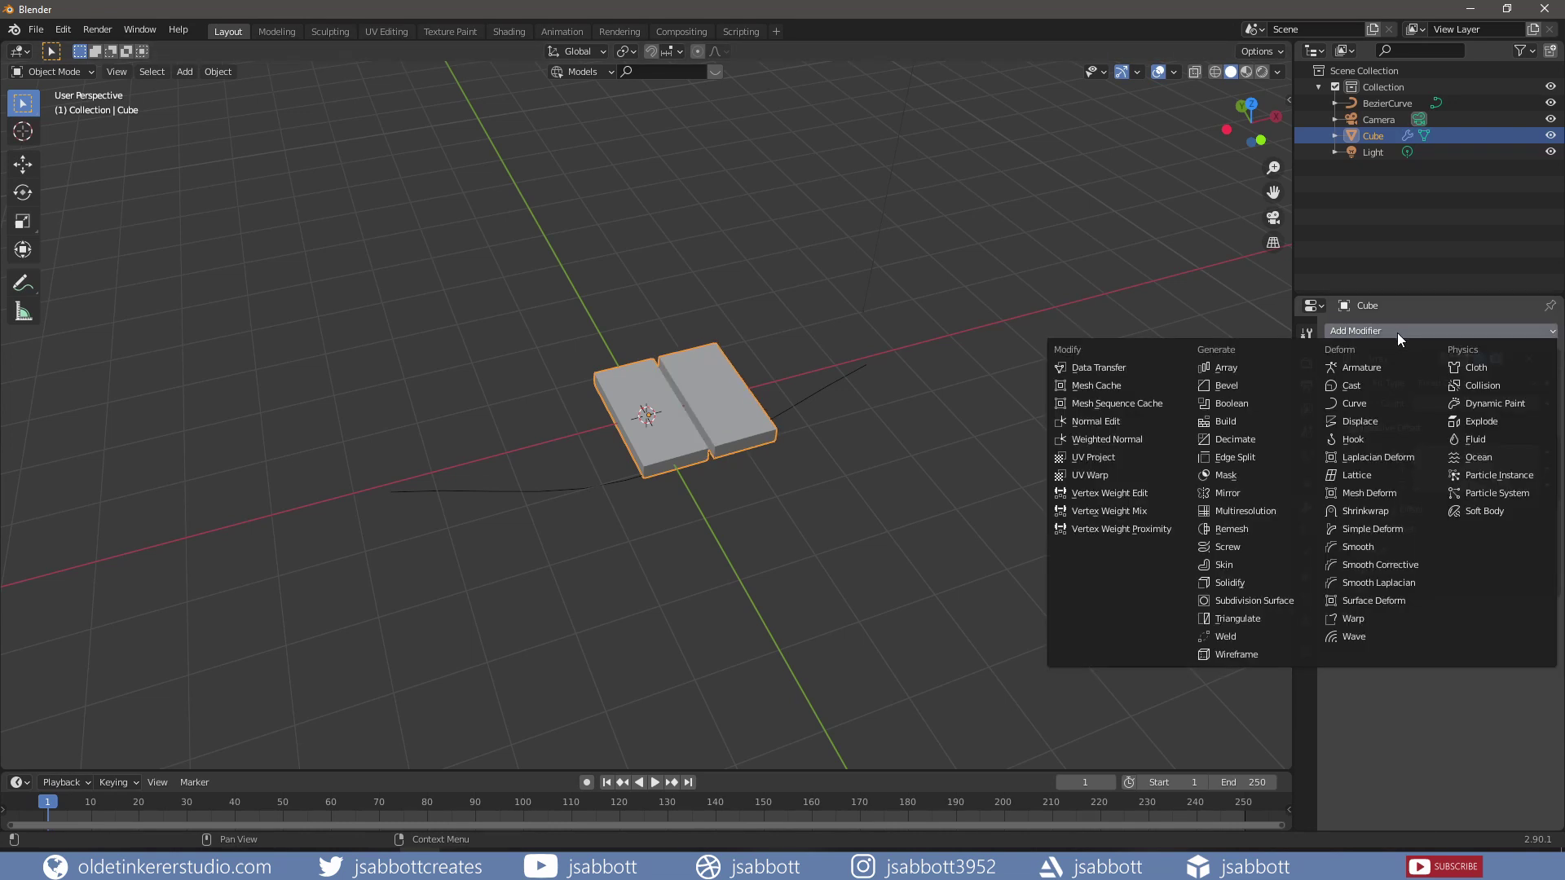
click(1344, 404)
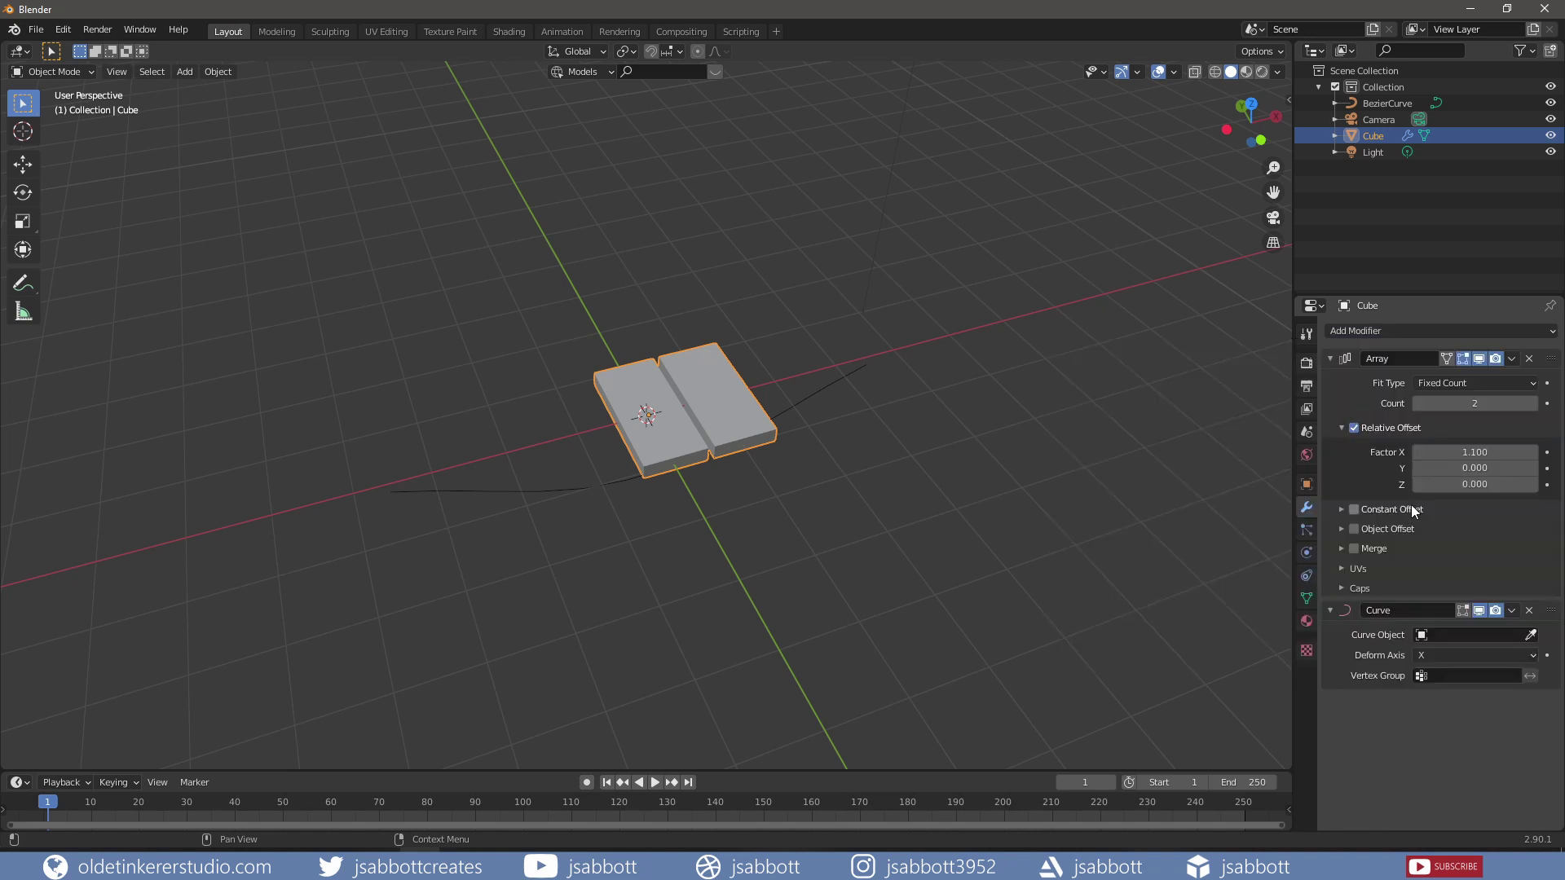
click(1455, 633)
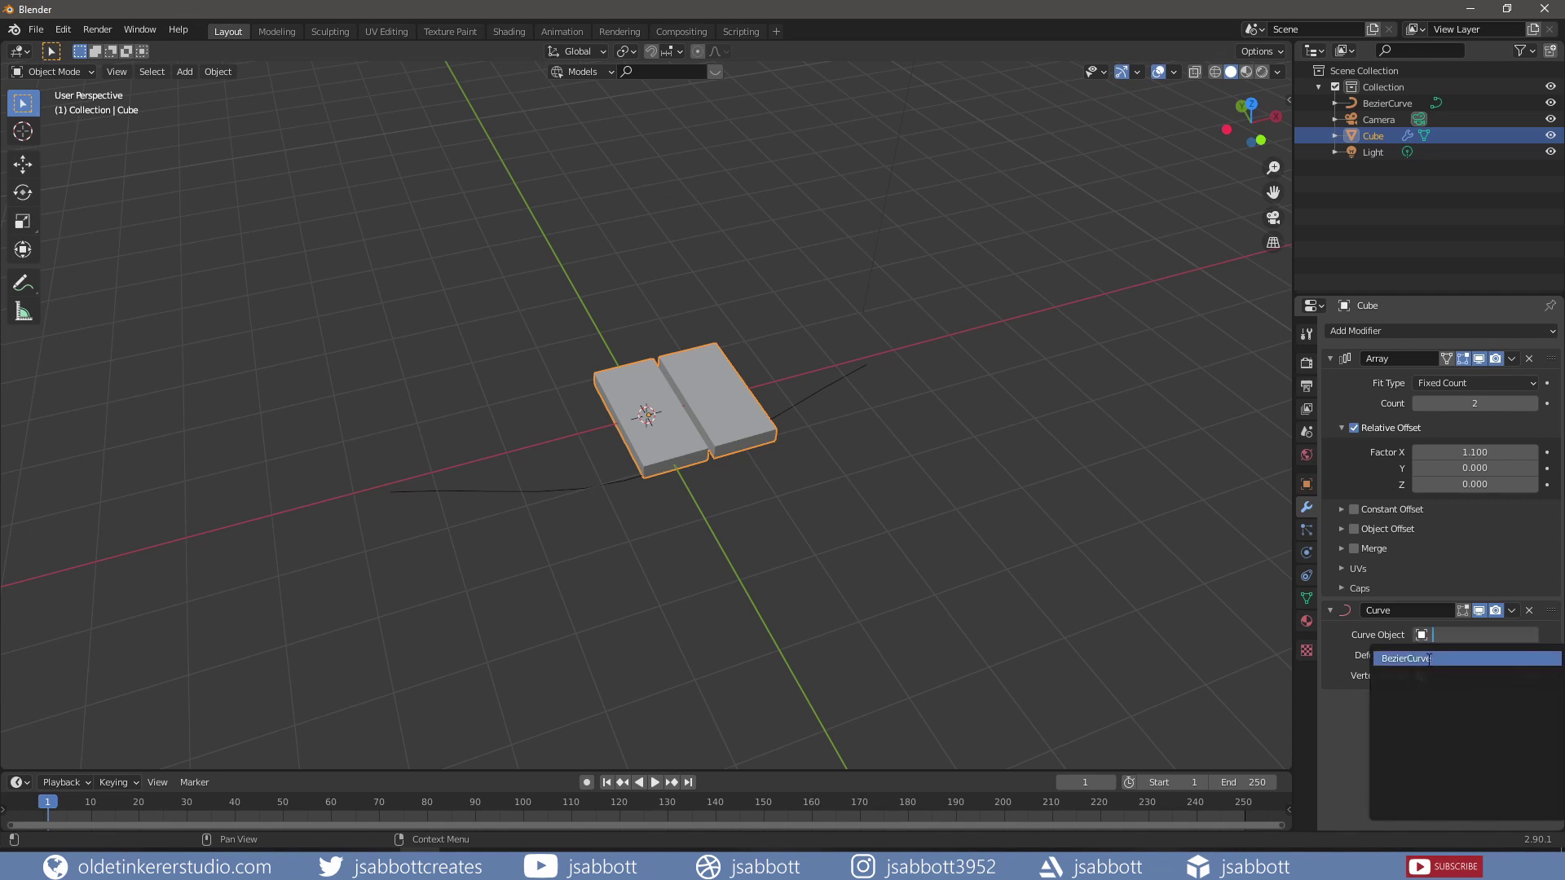
click(1428, 658)
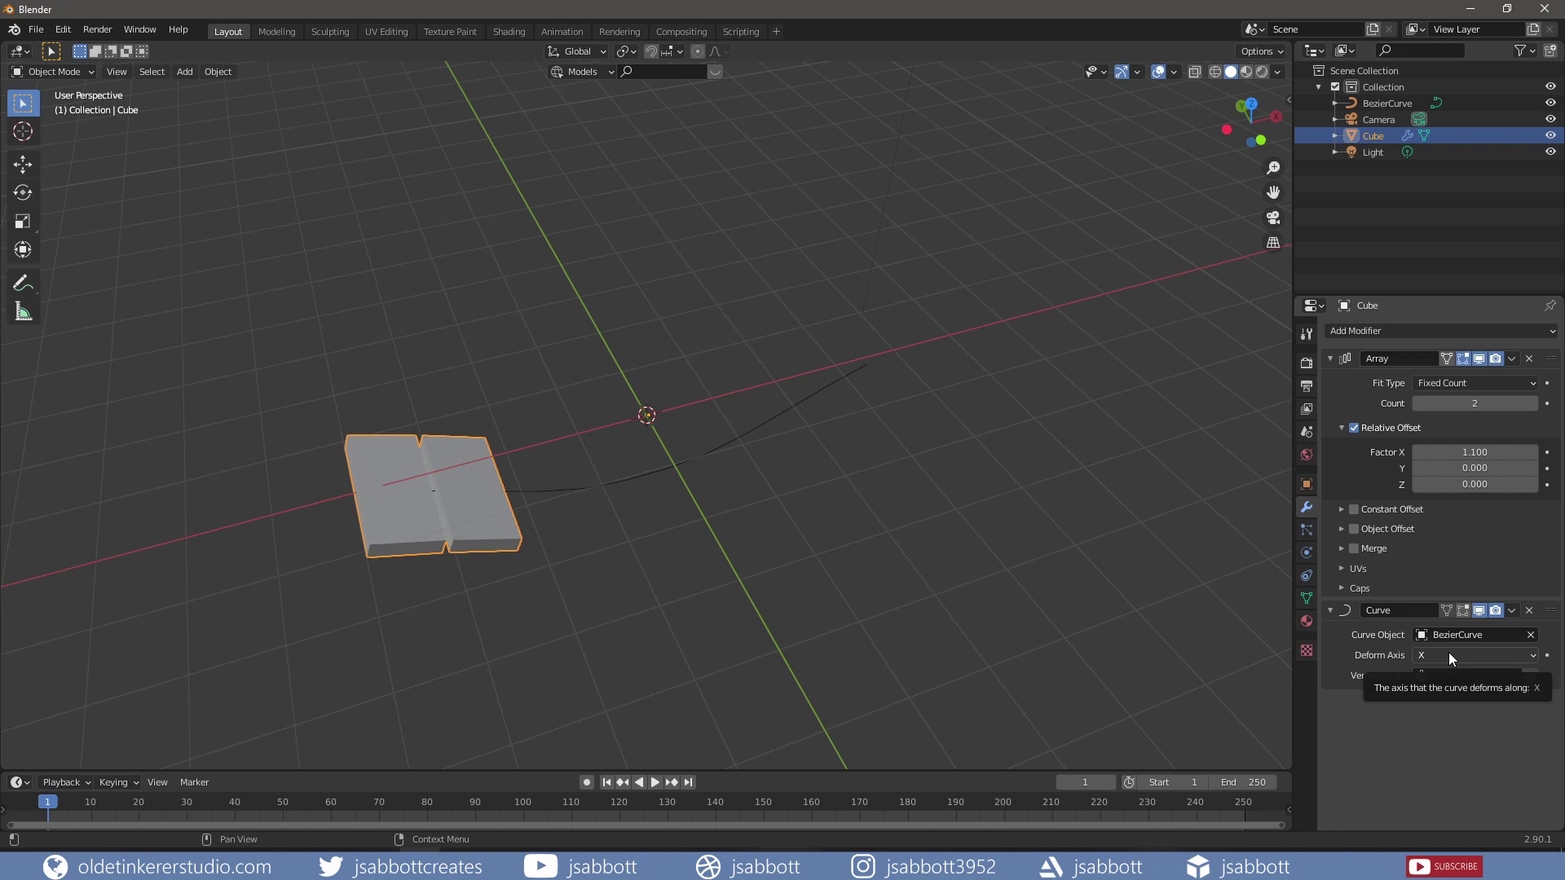
Raise the Array count from 2 to 8 so the planks sag along the curve
middle_drag(551, 656, 441, 517)
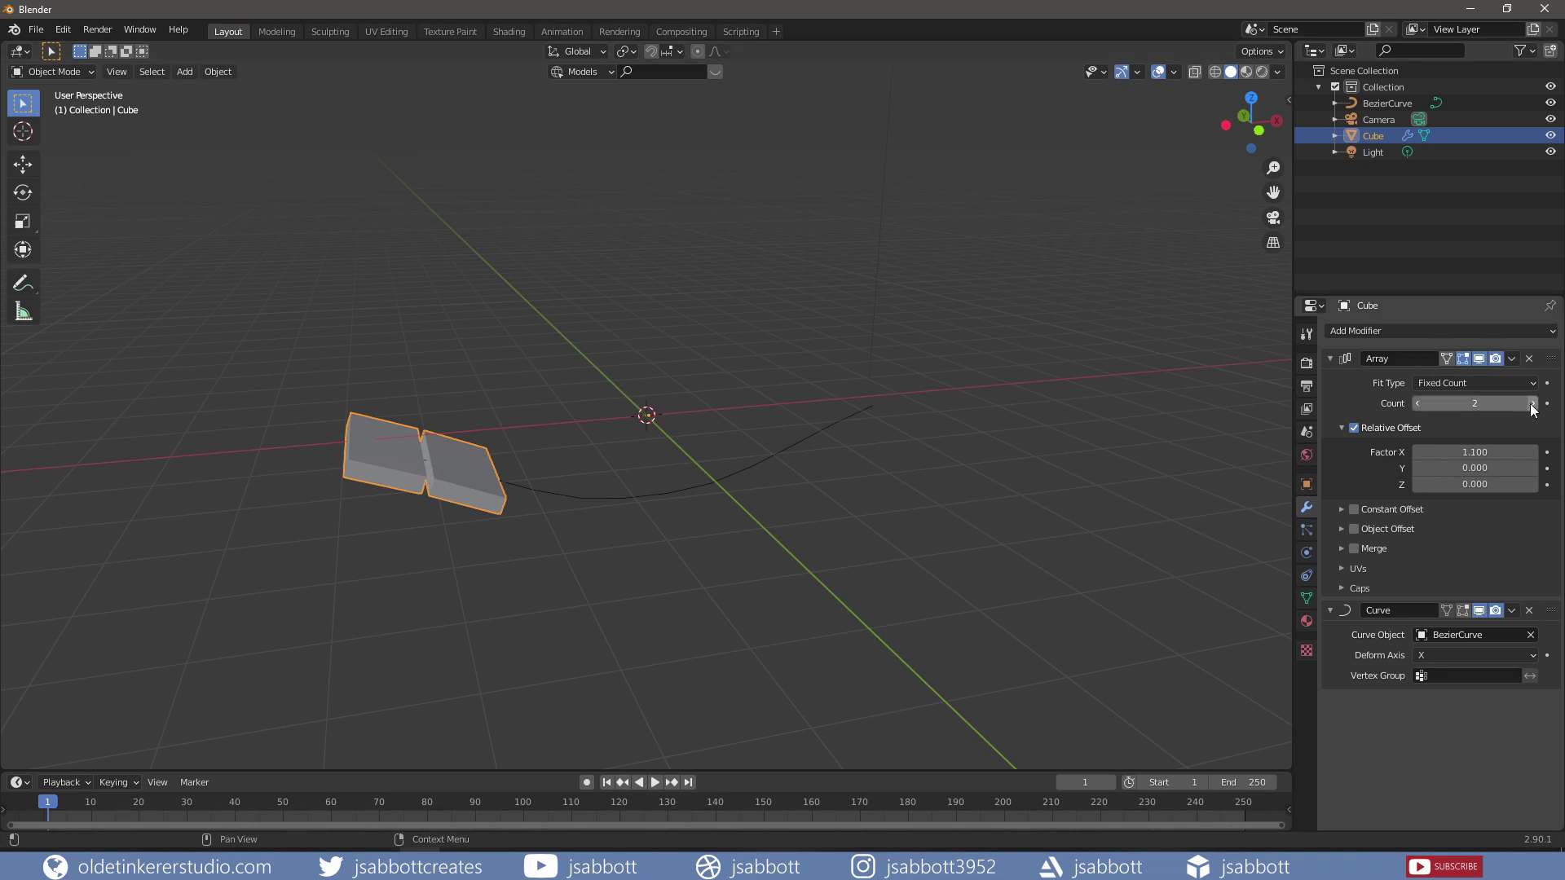
drag(1534, 408, 1559, 408)
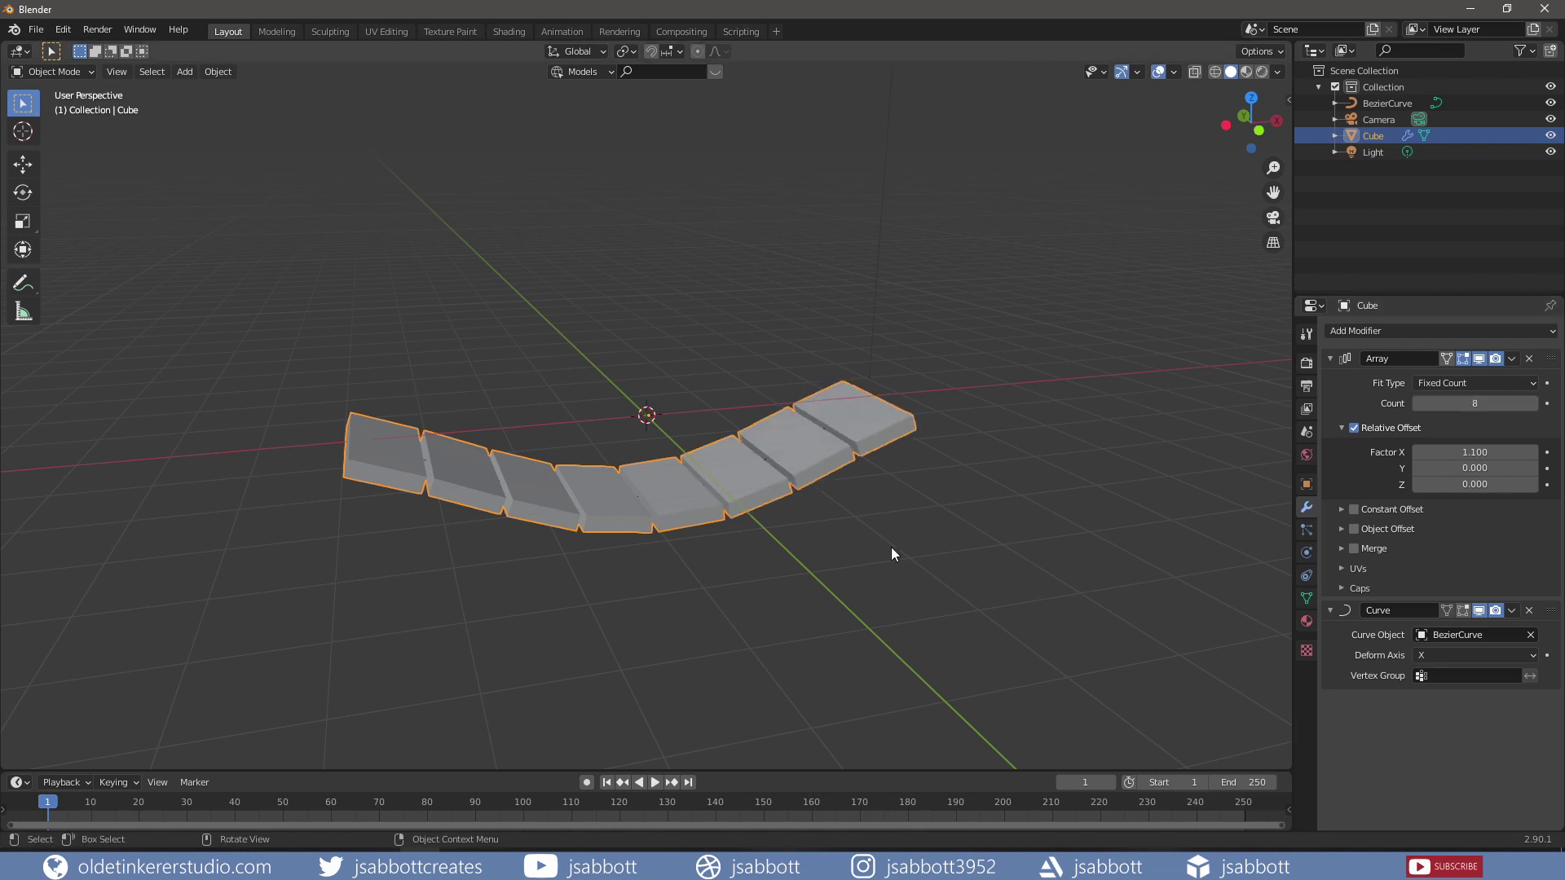
middle_drag(892, 546, 937, 587)
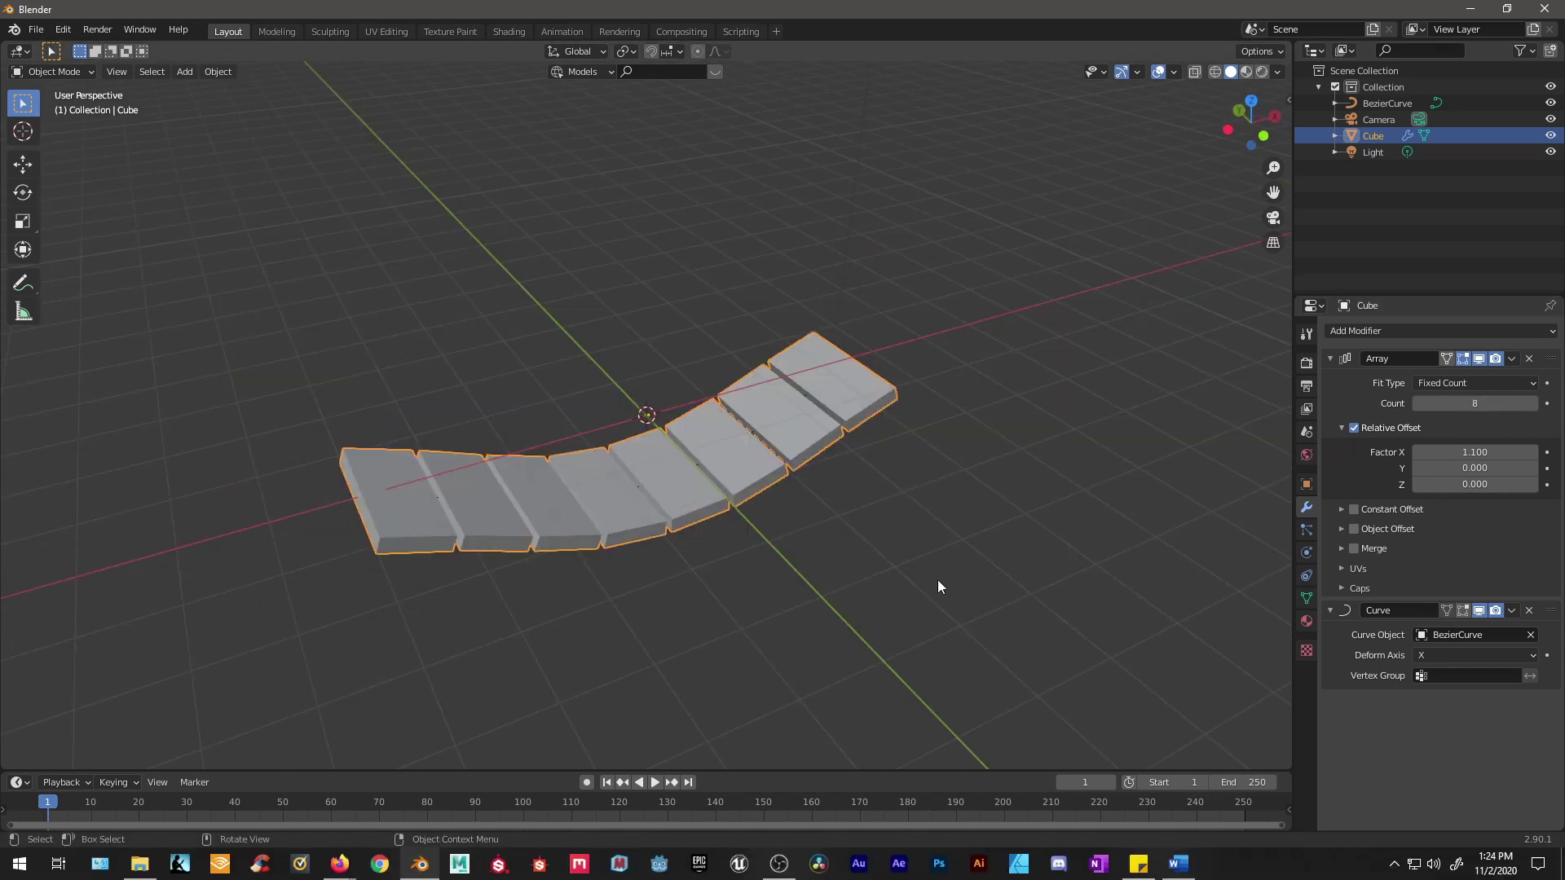